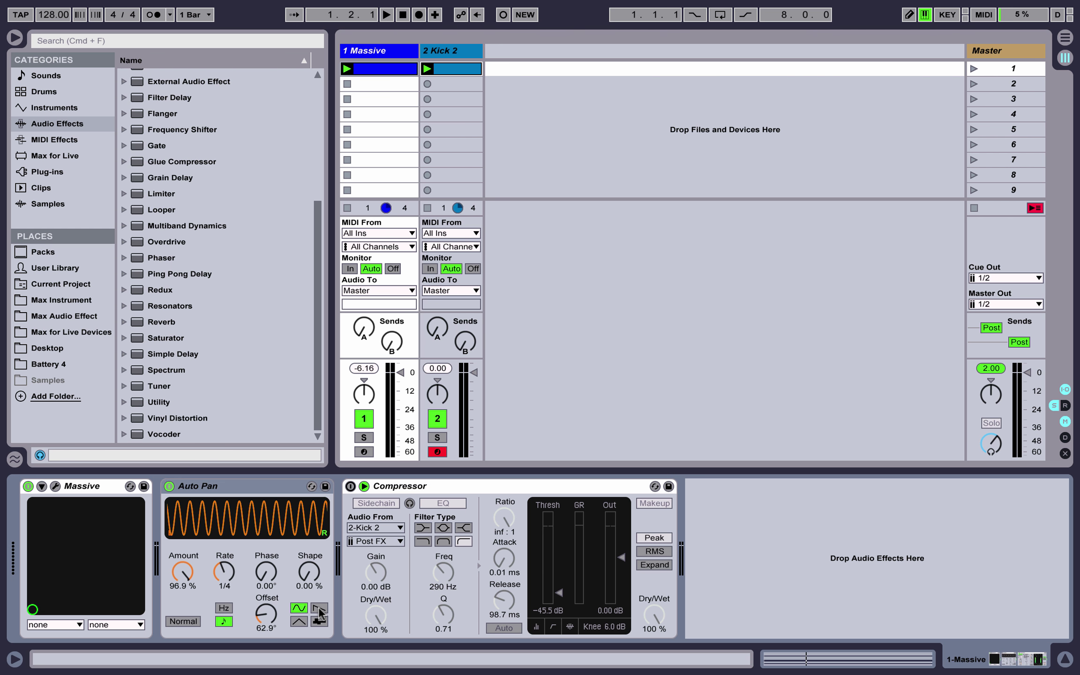
- Play the loop with Auto Pan active on the Massive track, and again with Auto Pan bypassed and the Compressor enabled
{"action": "key", "text": "space"}
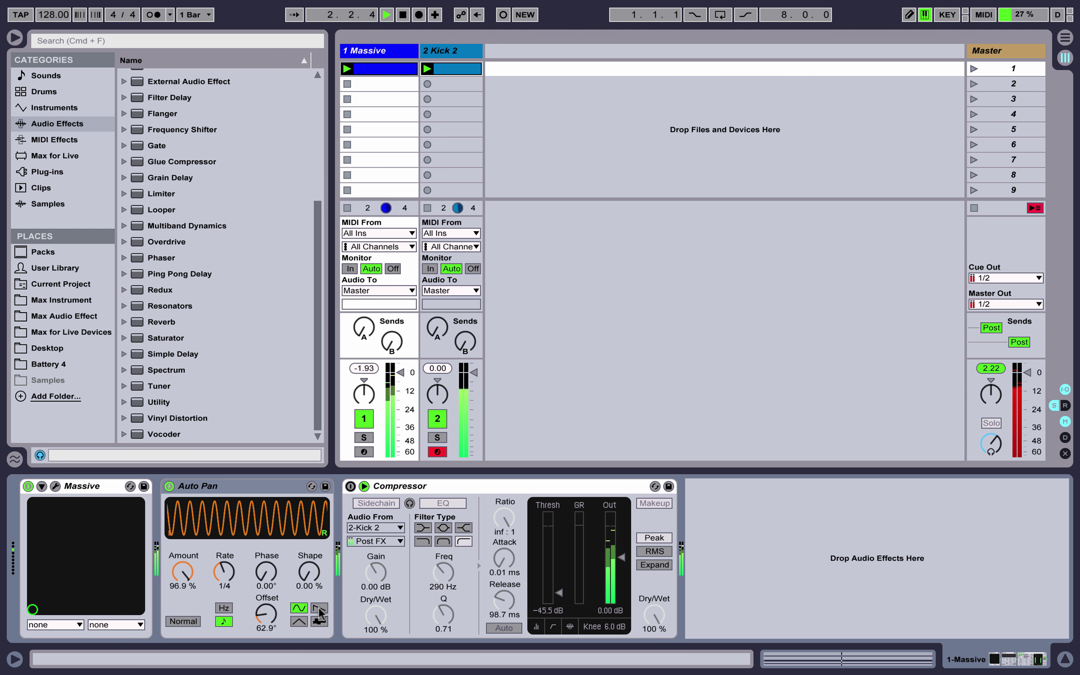
{"action": "key", "text": "space"}
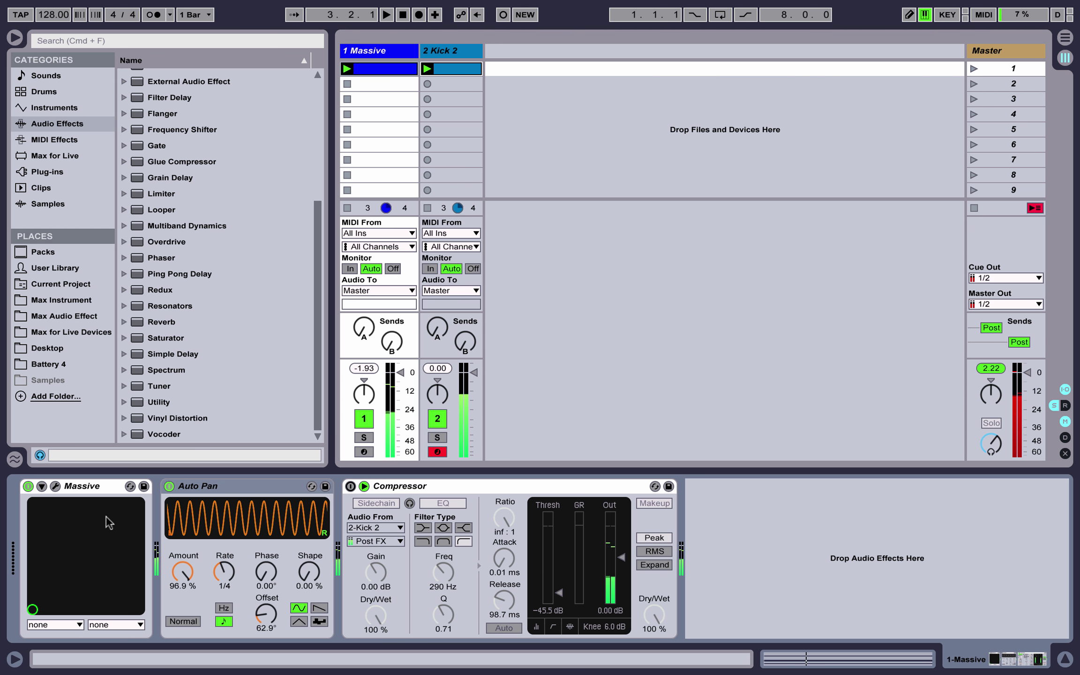
{"action": "left_click", "coordinate": [169, 487]}
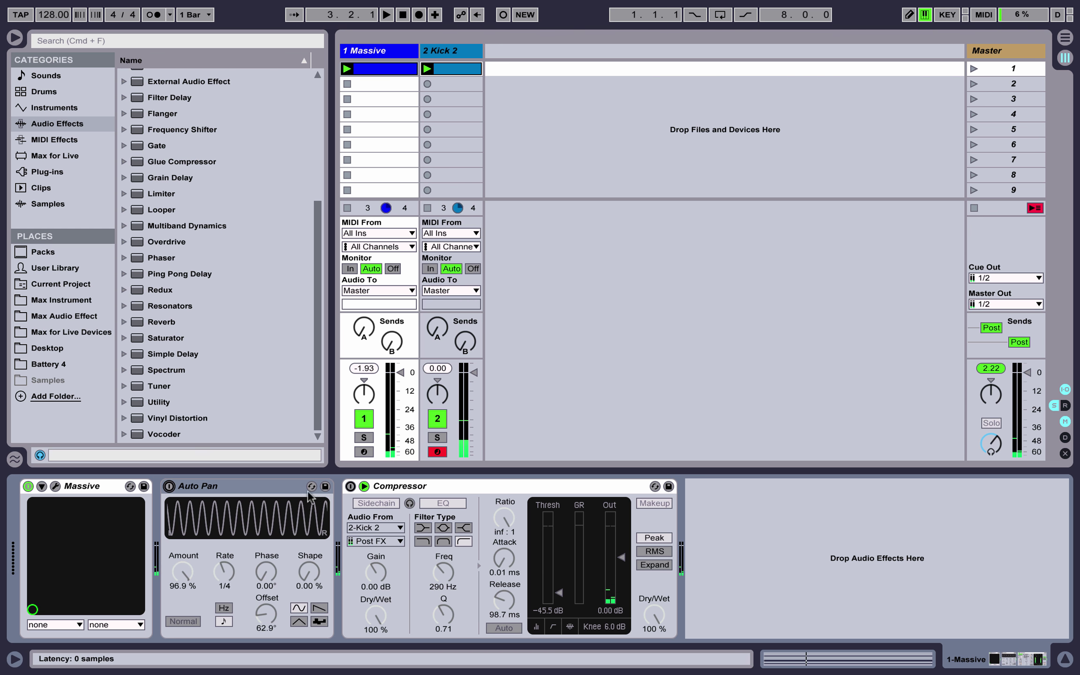
{"action": "left_click", "coordinate": [350, 486]}
{"action": "key", "text": "space"}
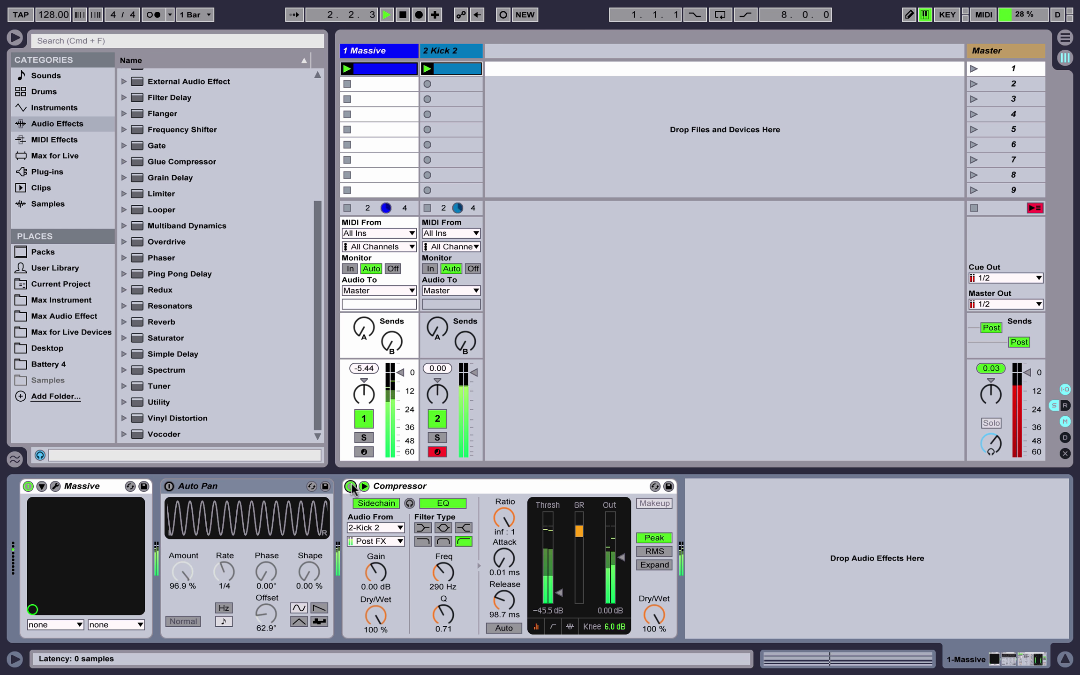
{"action": "key", "text": "space"}
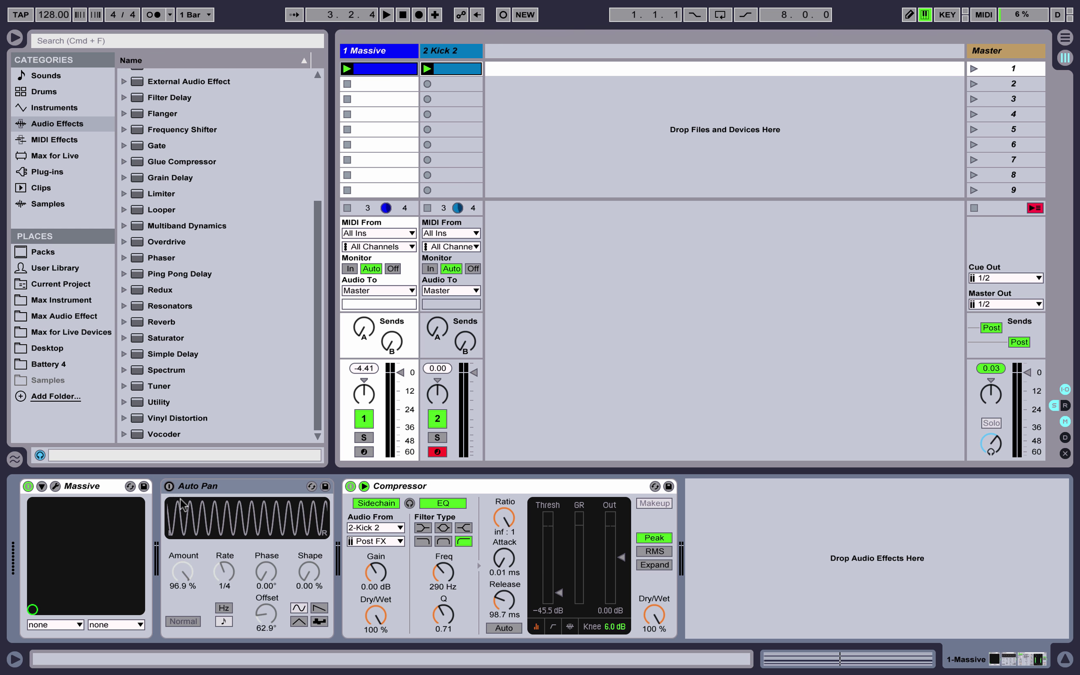
- Switch Auto Pan on and the Compressor off, and delete both effects from the Massive track
{"action": "left_click", "coordinate": [169, 488]}
{"action": "mouse_move", "coordinate": [309, 572]}
{"action": "left_mouse_down"}
{"action": "mouse_move", "coordinate": [309, 537]}
{"action": "mouse_move", "coordinate": [314, 597]}
{"action": "mouse_move", "coordinate": [314, 585]}
{"action": "left_mouse_up"}
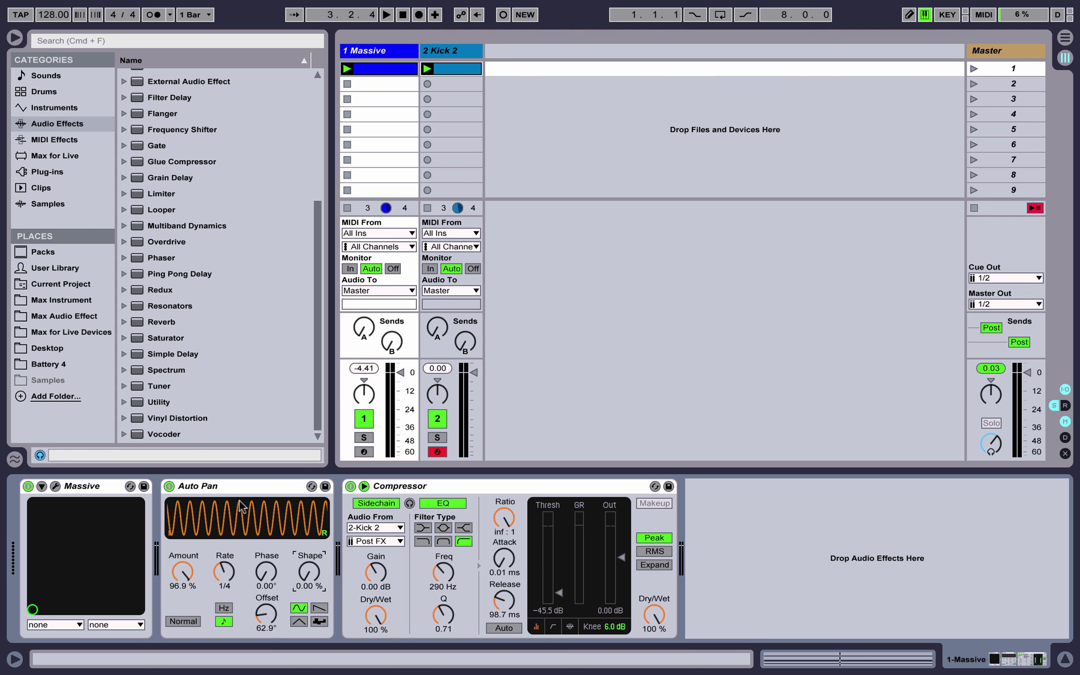
{"action": "left_click", "coordinate": [350, 486]}
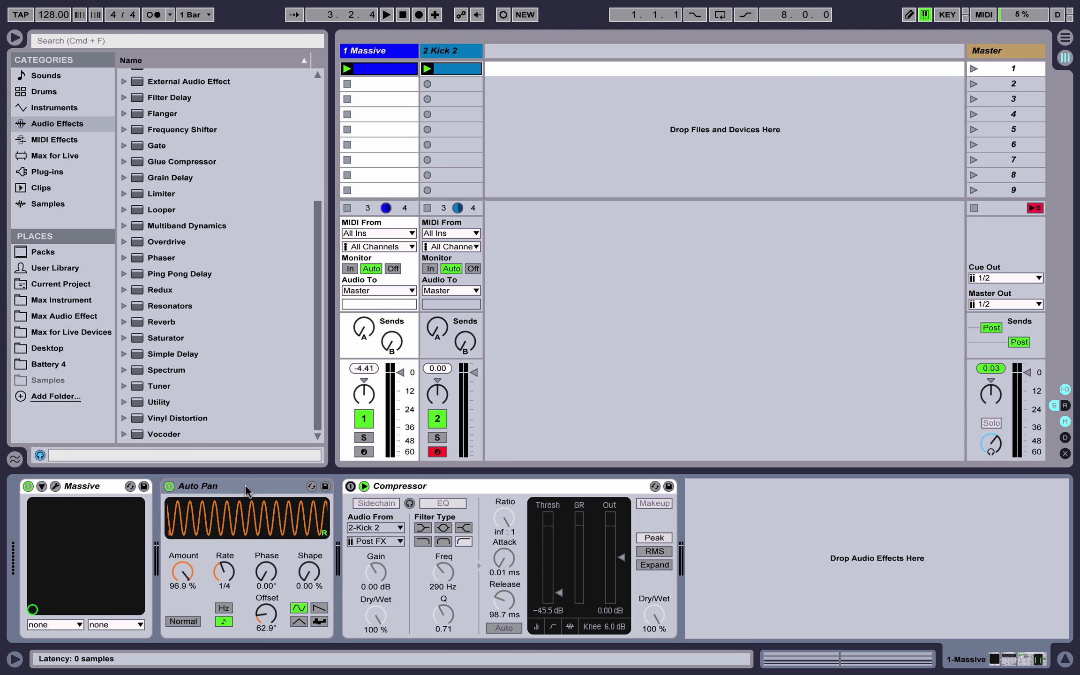
{"action": "key", "text": "Delete"}
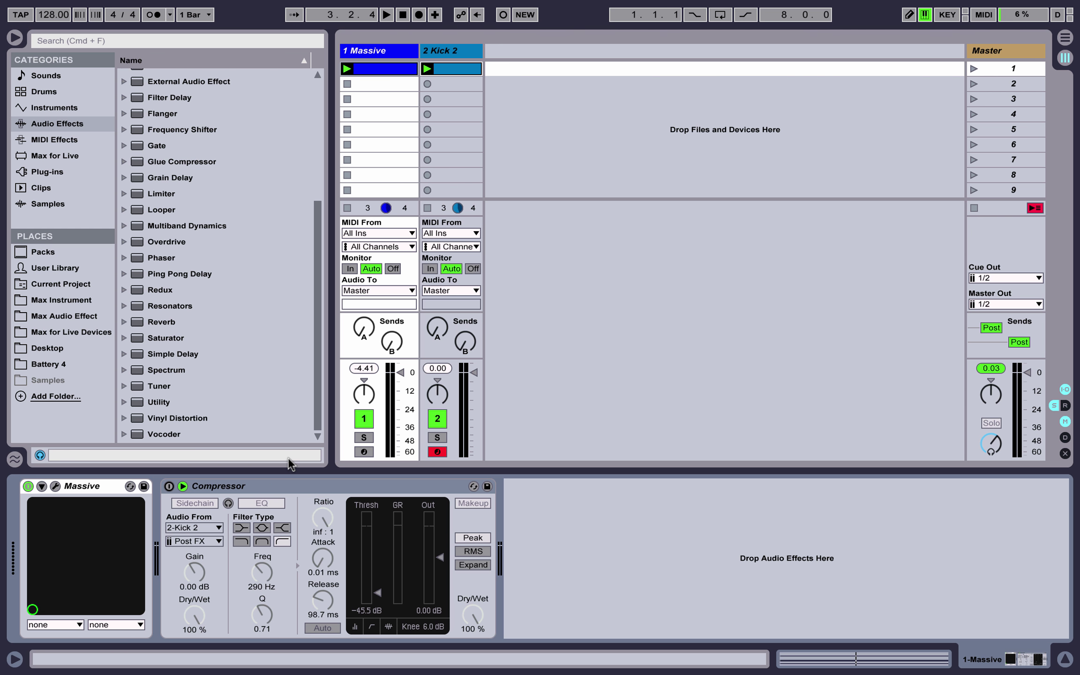
{"action": "key", "text": "Delete"}
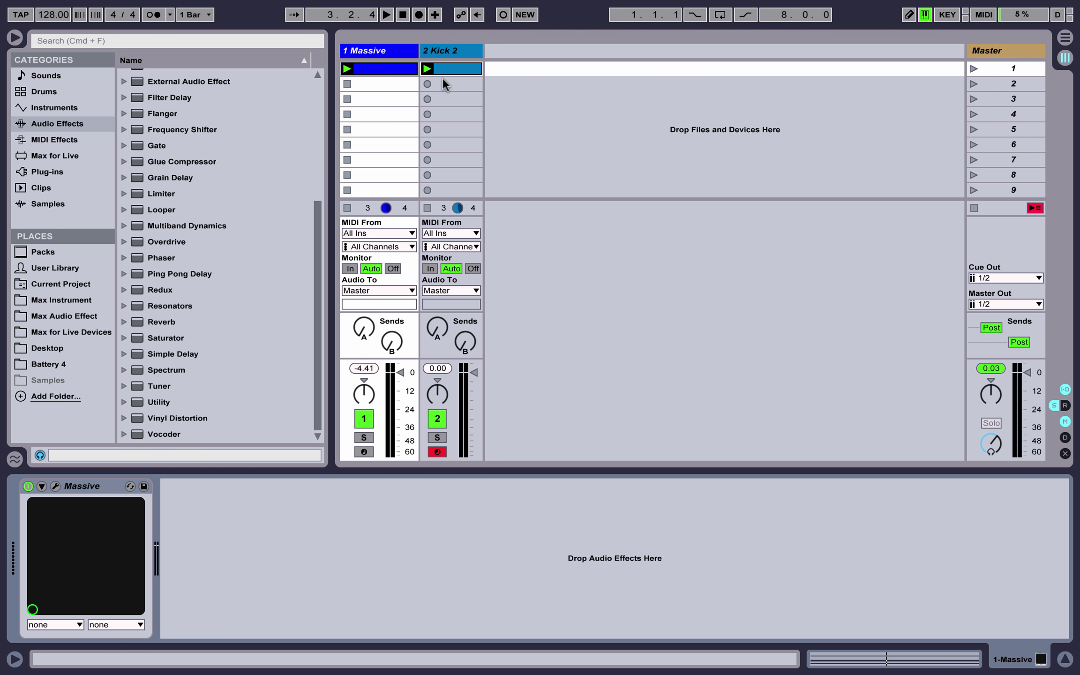
- Stop the Massive clip and play the Kick 2 track on its own
{"action": "left_click", "coordinate": [459, 52]}
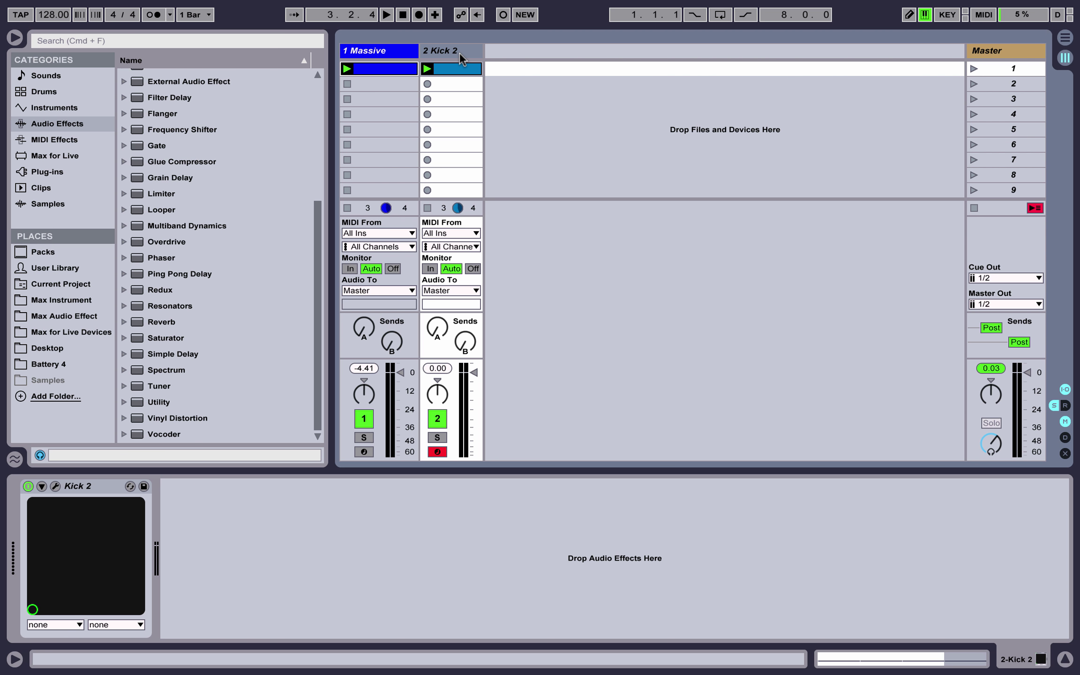
{"action": "left_click", "coordinate": [347, 84]}
{"action": "key", "text": "space"}
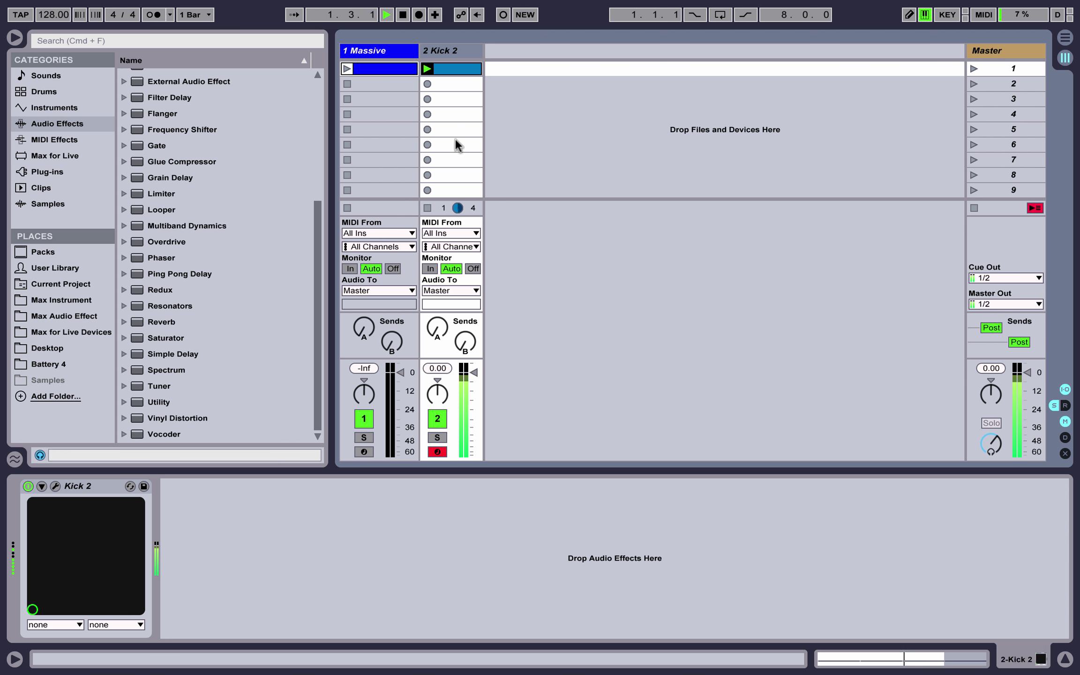
{"action": "key", "text": "space"}
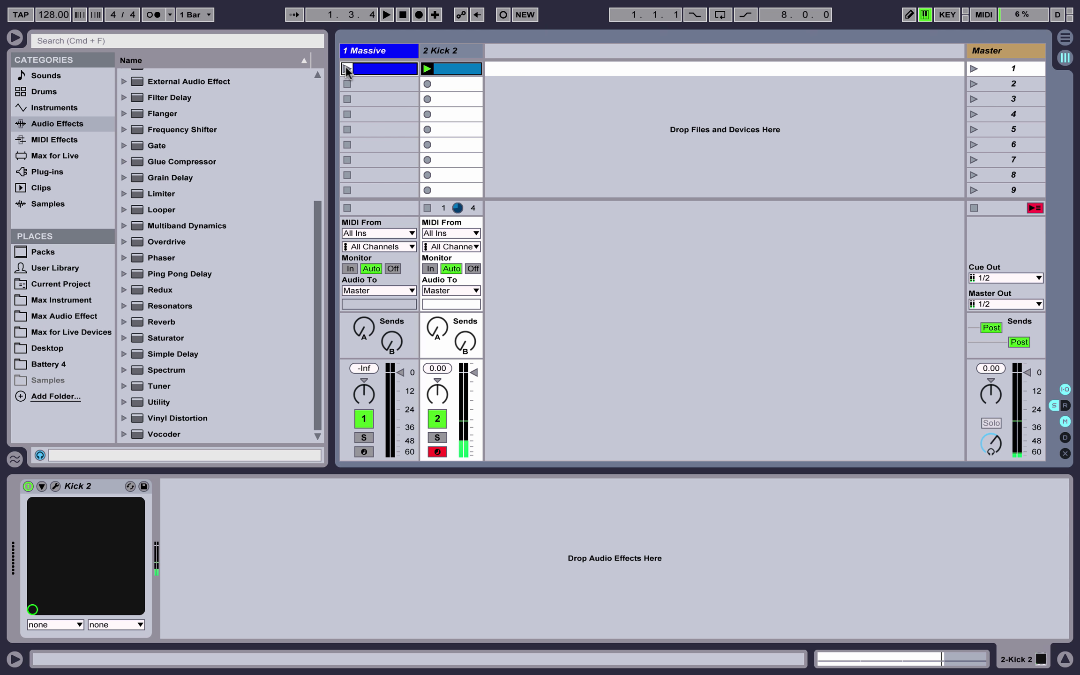
- Open the Massive synth editor, play the Massive clip together with the kick, and close the editor
{"action": "left_click", "coordinate": [369, 52]}
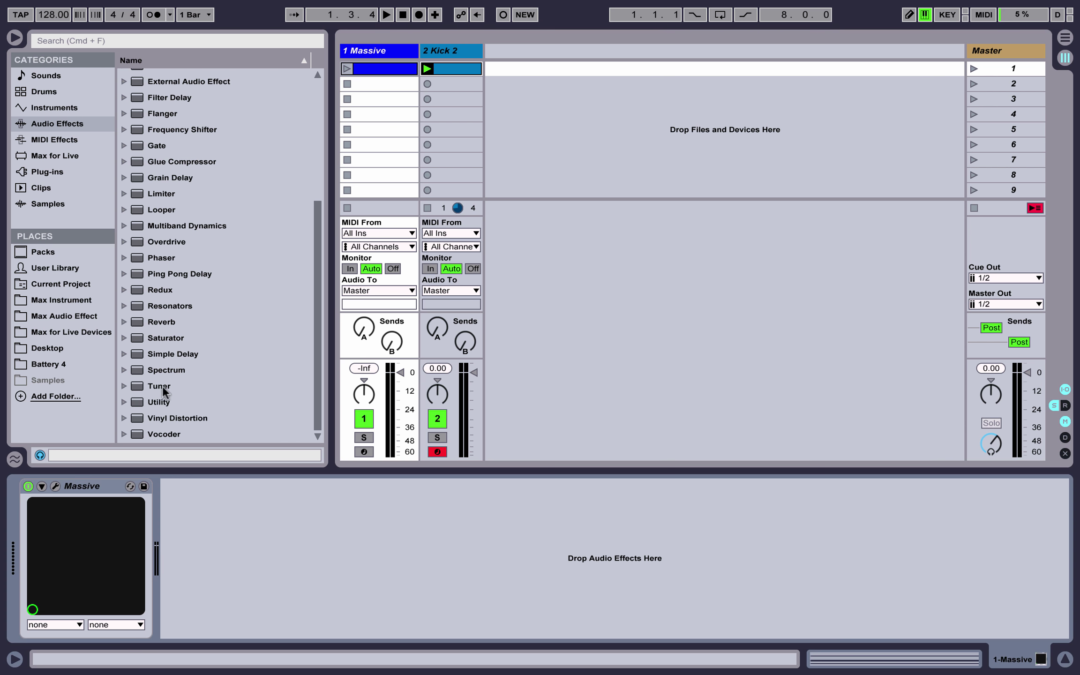
{"action": "left_click", "coordinate": [55, 487]}
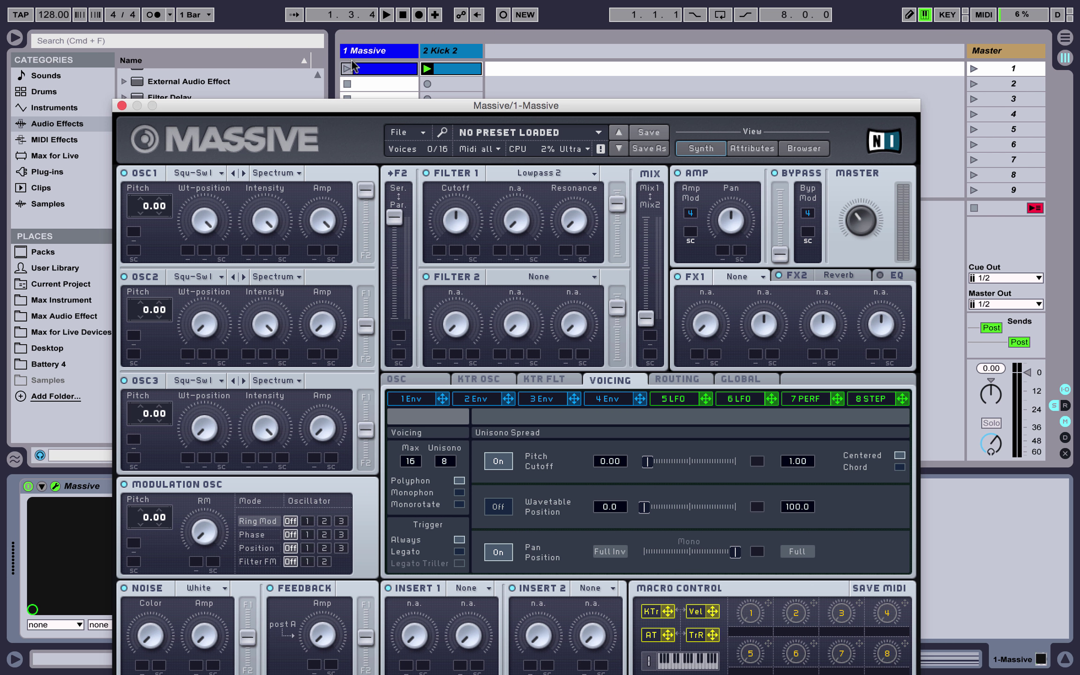
{"action": "left_click", "coordinate": [347, 69]}
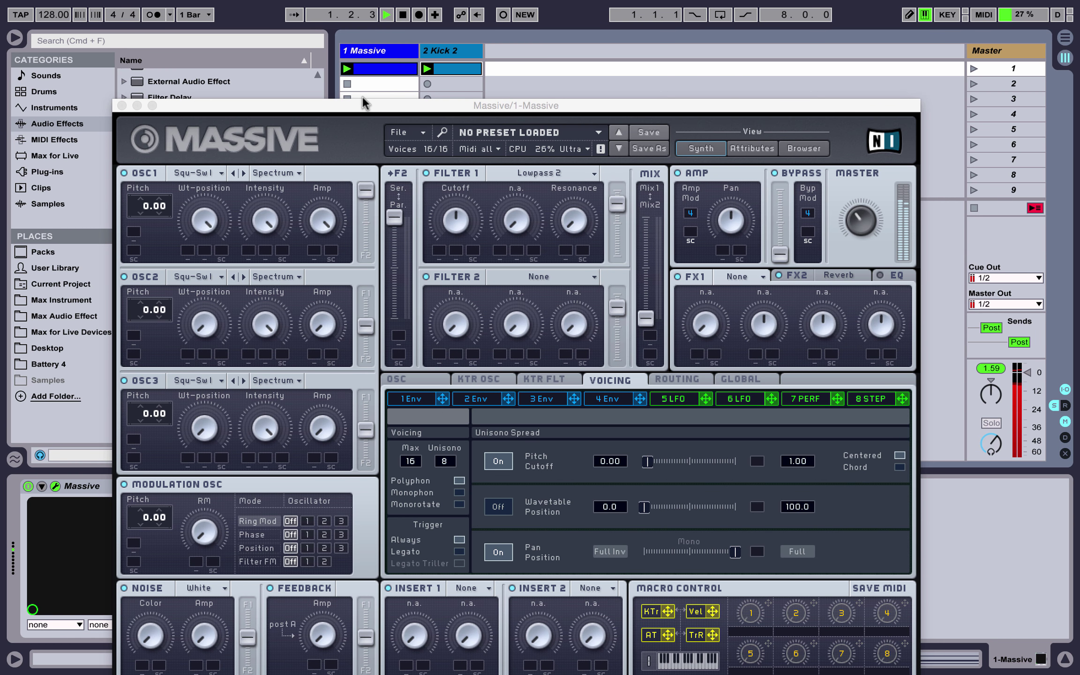
{"action": "left_click_drag", "start_coordinate": [363, 109], "coordinate": [345, 38]}
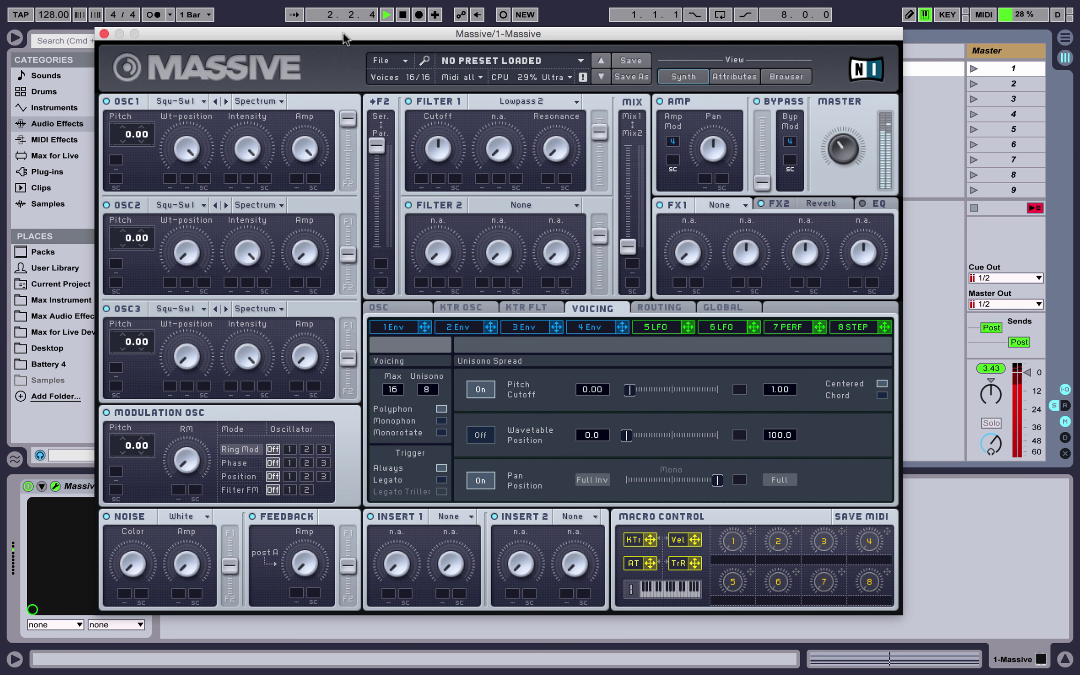
{"action": "key", "text": "space"}
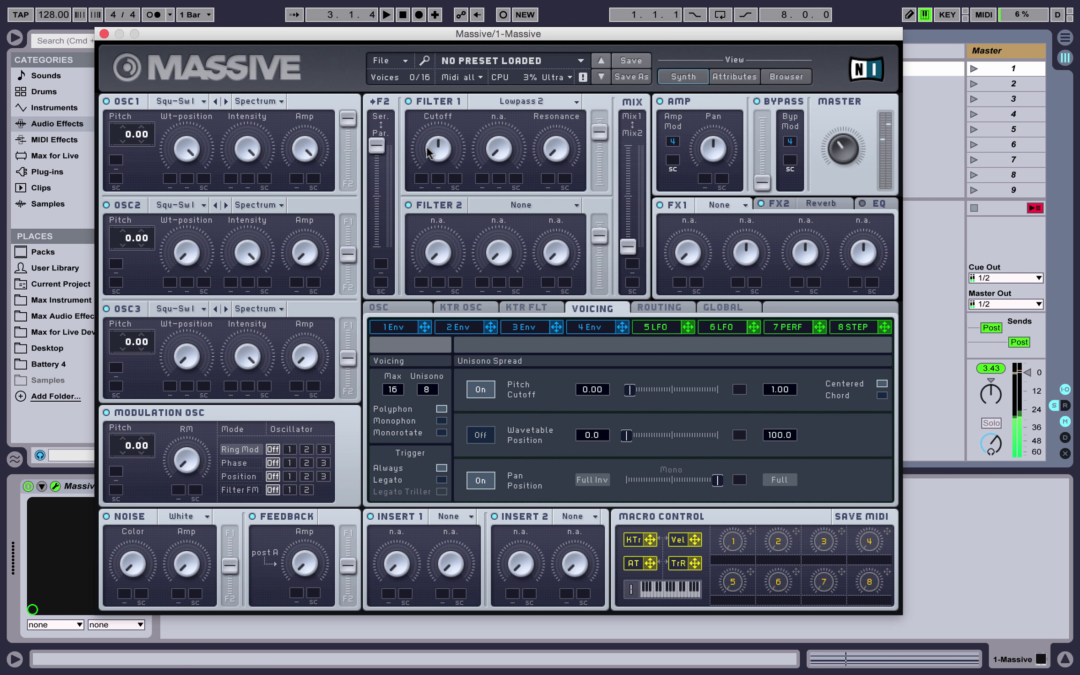
{"action": "left_click", "coordinate": [104, 34]}
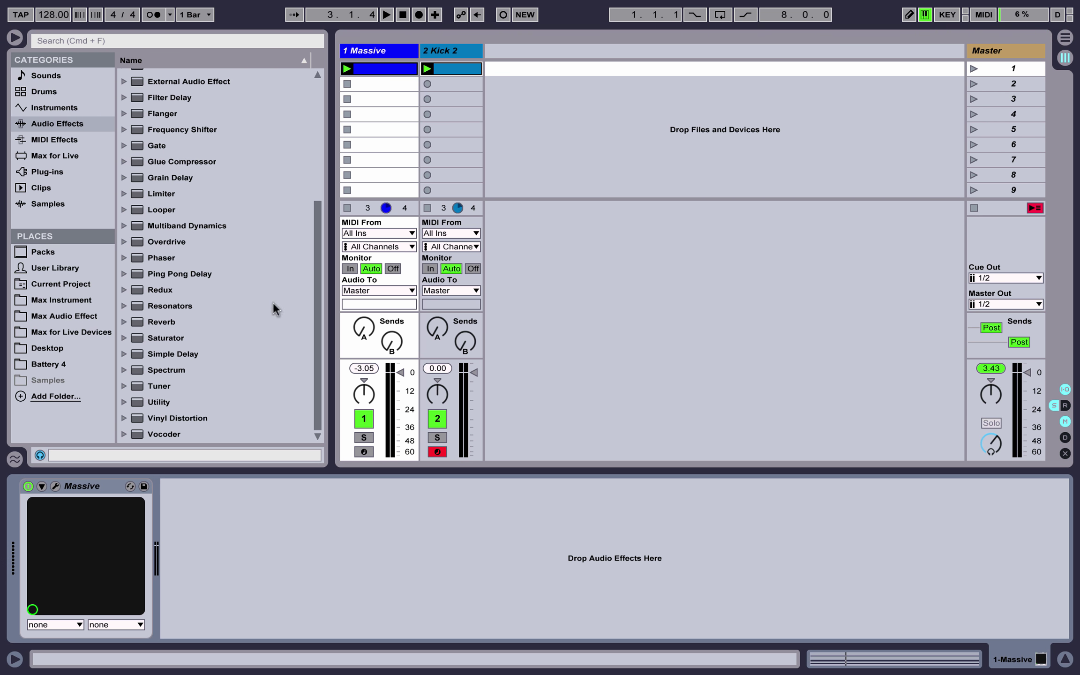
- Add an Auto Pan effect to the Massive track, set its Amount to 100 %, and audition it
{"action": "scroll", "coordinate": [208, 263], "scroll_direction": "up", "scroll_amount": 4}
{"action": "scroll", "coordinate": [208, 263], "scroll_direction": "up", "scroll_amount": 3}
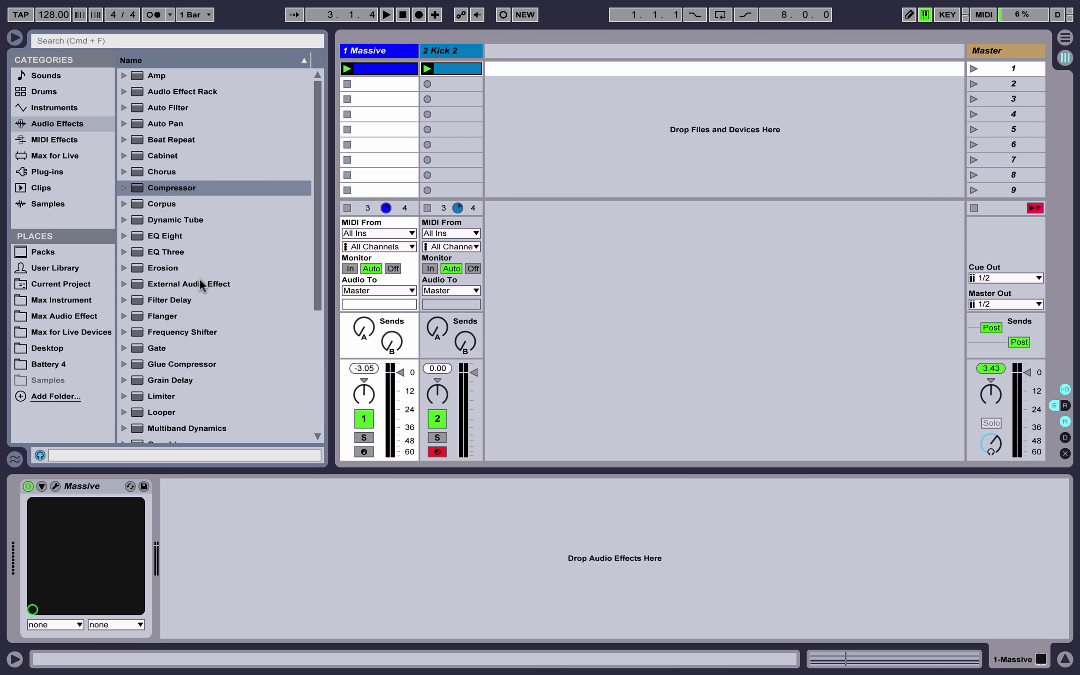
{"action": "double_click", "coordinate": [158, 122]}
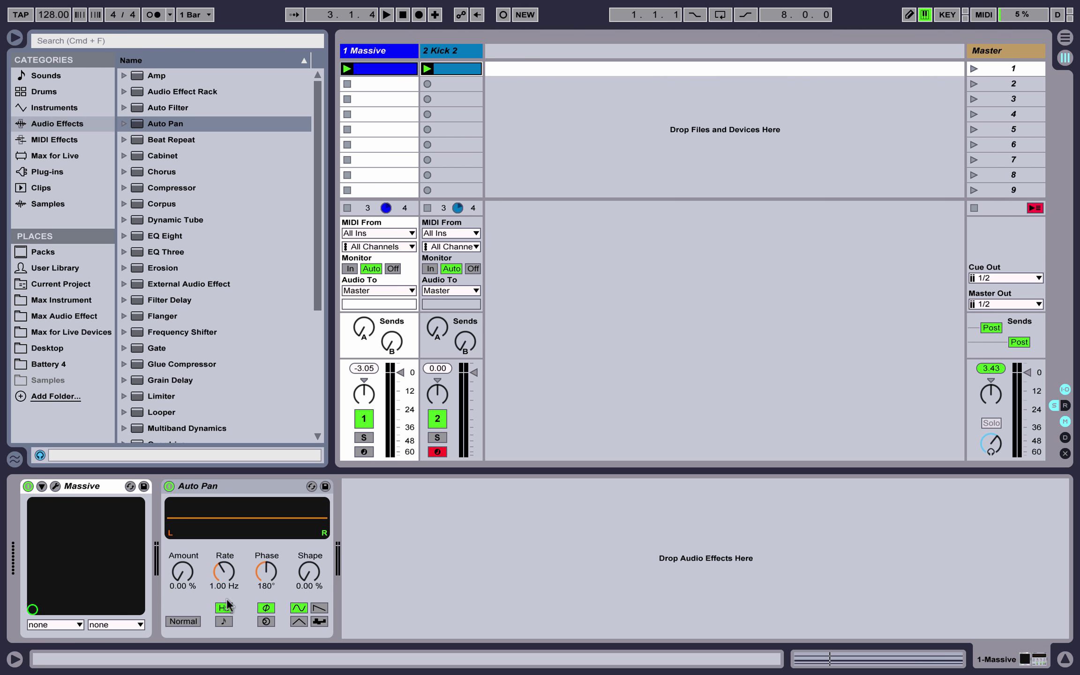
{"action": "left_click_drag", "start_coordinate": [183, 571], "coordinate": [183, 507]}
{"action": "key", "text": "space"}
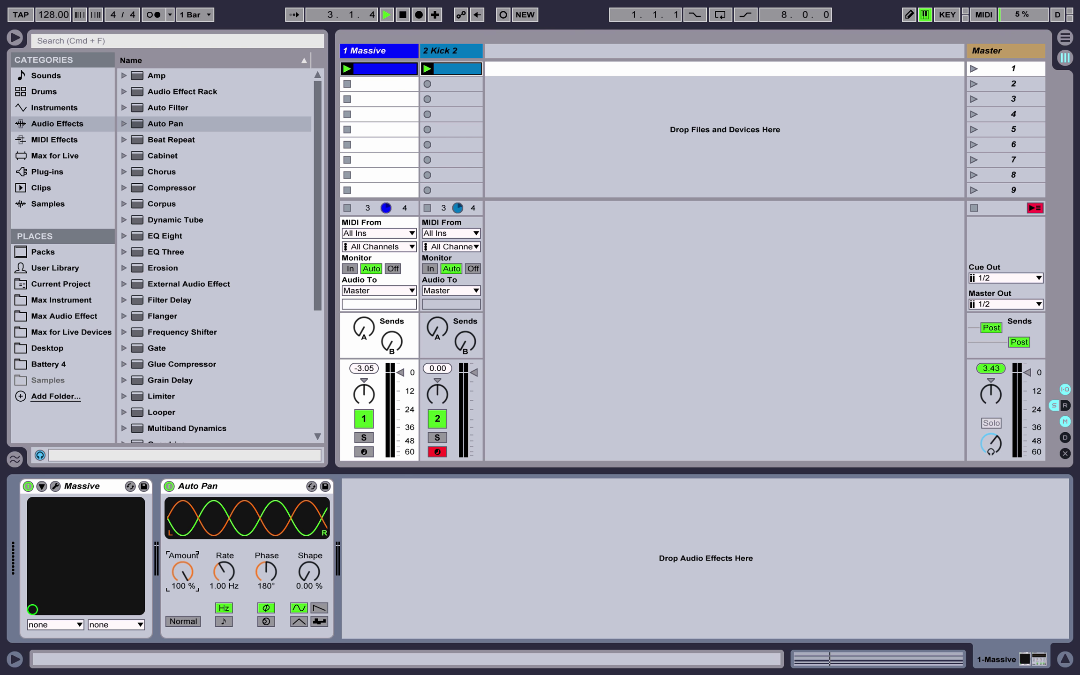
{"action": "key", "text": "space"}
- Set the Auto Pan Phase to 0° and play the loop to hear it
{"action": "left_click_drag", "start_coordinate": [266, 572], "coordinate": [265, 575]}
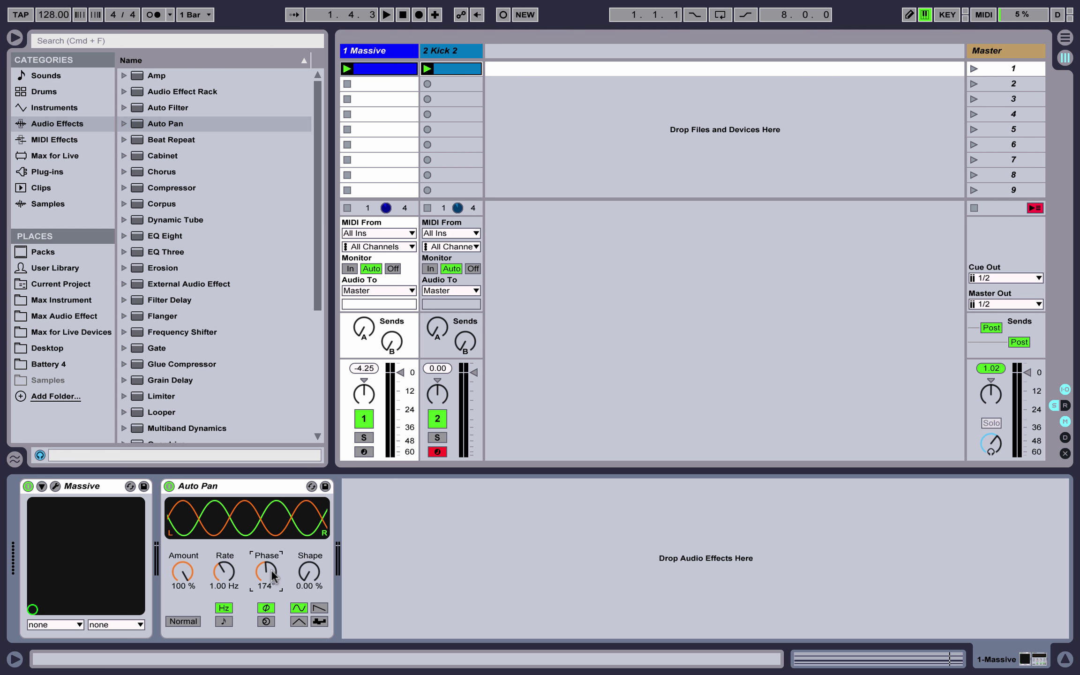
{"action": "left_click_drag", "start_coordinate": [271, 569], "coordinate": [271, 628]}
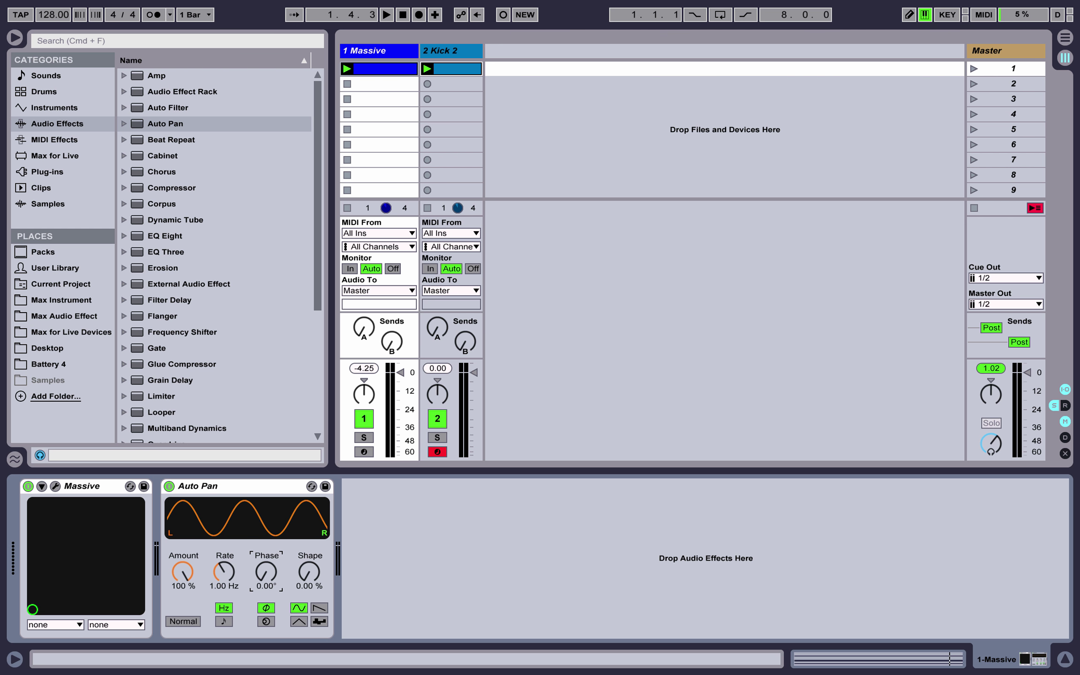
{"action": "left_click_drag", "start_coordinate": [266, 572], "coordinate": [272, 609]}
{"action": "key", "text": "space"}
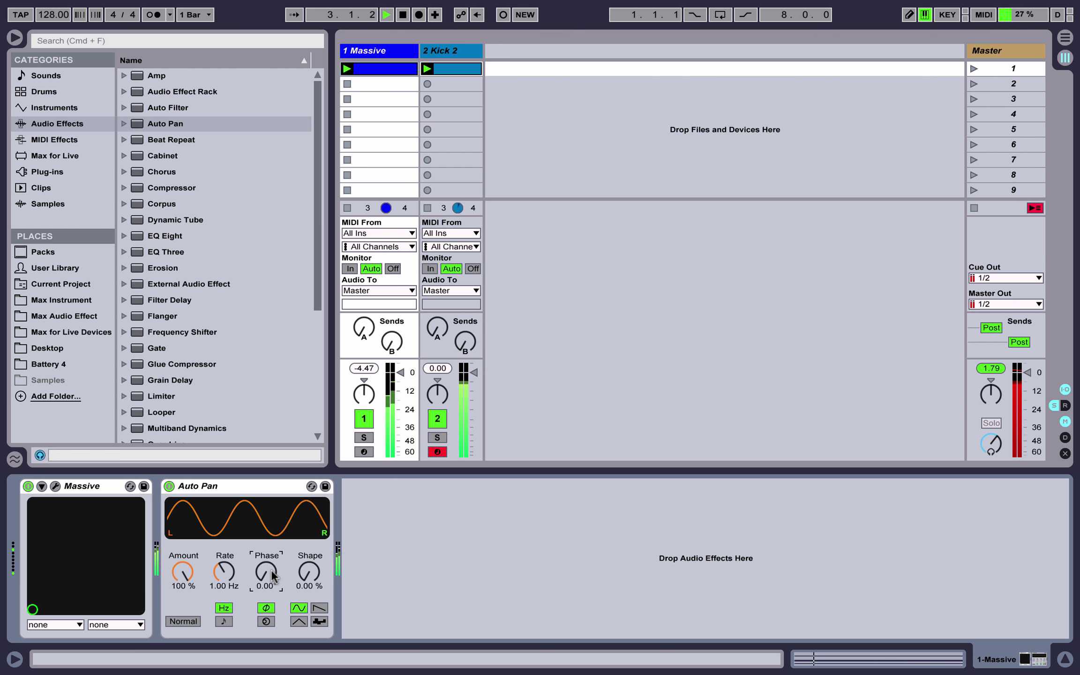
{"action": "key", "text": "space"}
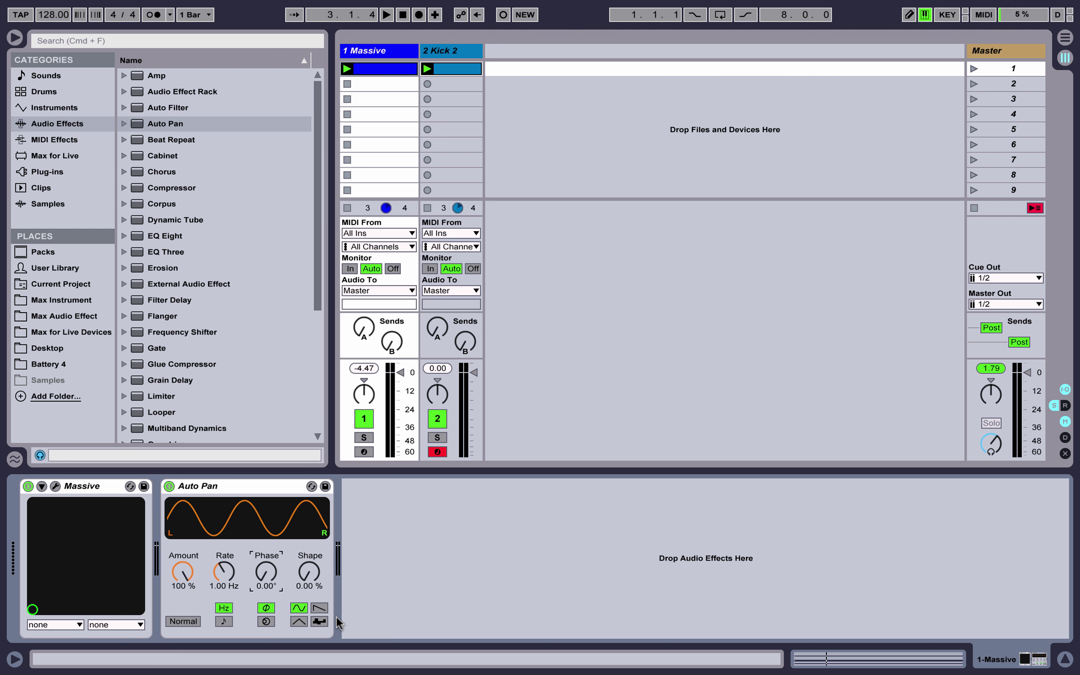
- Switch the Auto Pan rate to tempo sync, set it to 1/4, and audition the loop
{"action": "left_click", "coordinate": [226, 620]}
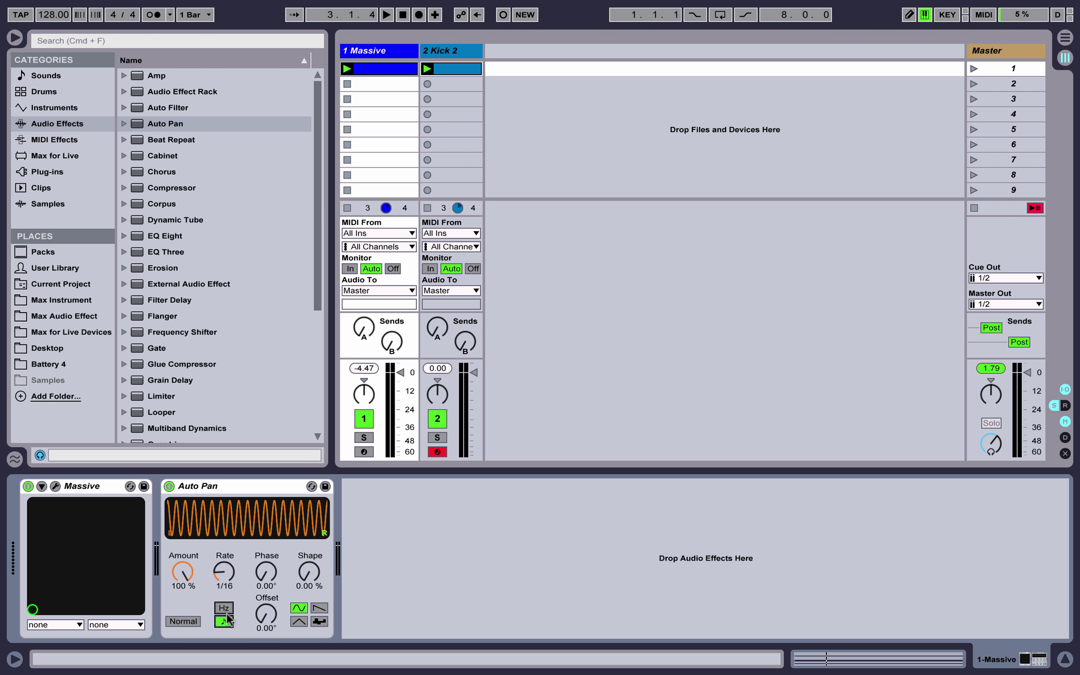
{"action": "left_click_drag", "start_coordinate": [225, 571], "coordinate": [225, 567]}
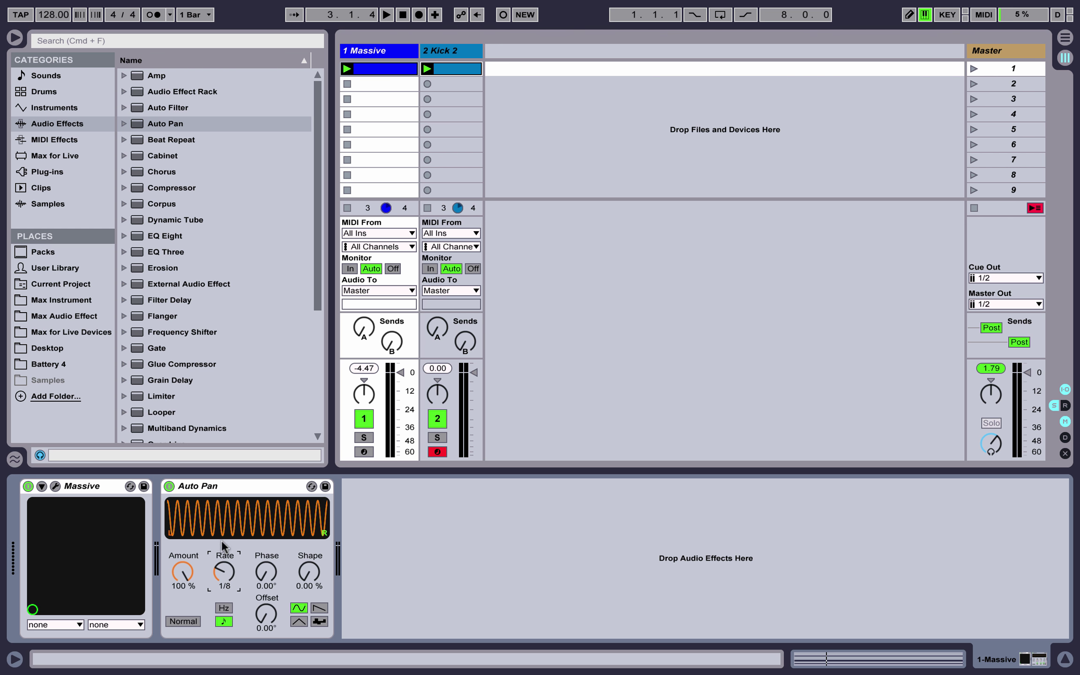
{"action": "left_click_drag", "start_coordinate": [222, 584], "coordinate": [222, 578]}
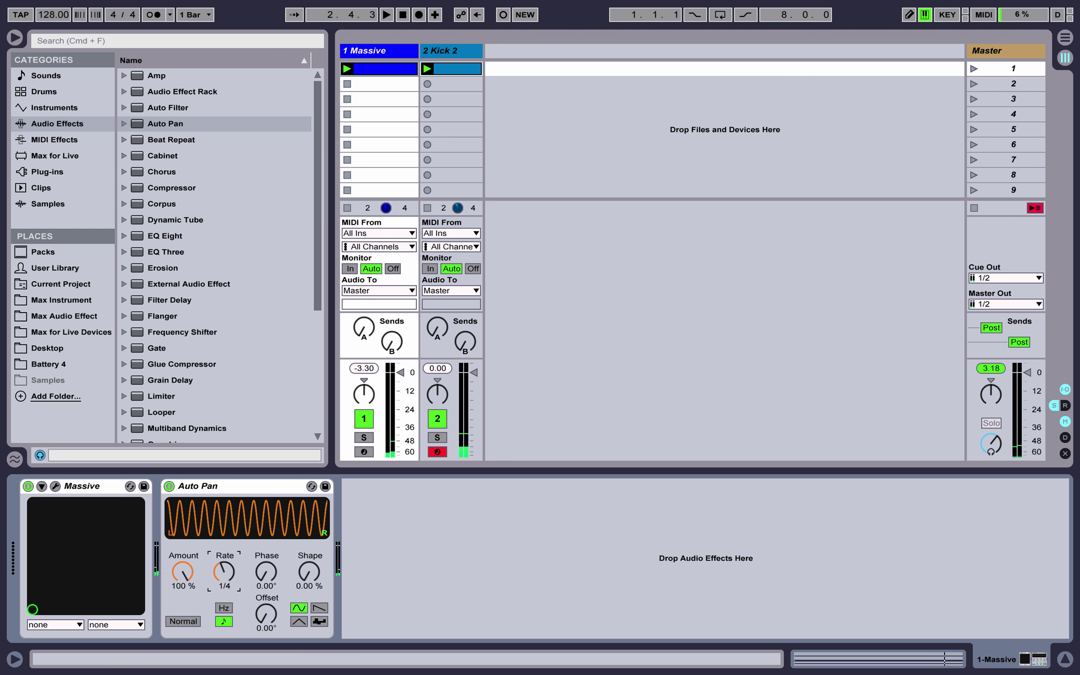
{"action": "key", "text": "space"}
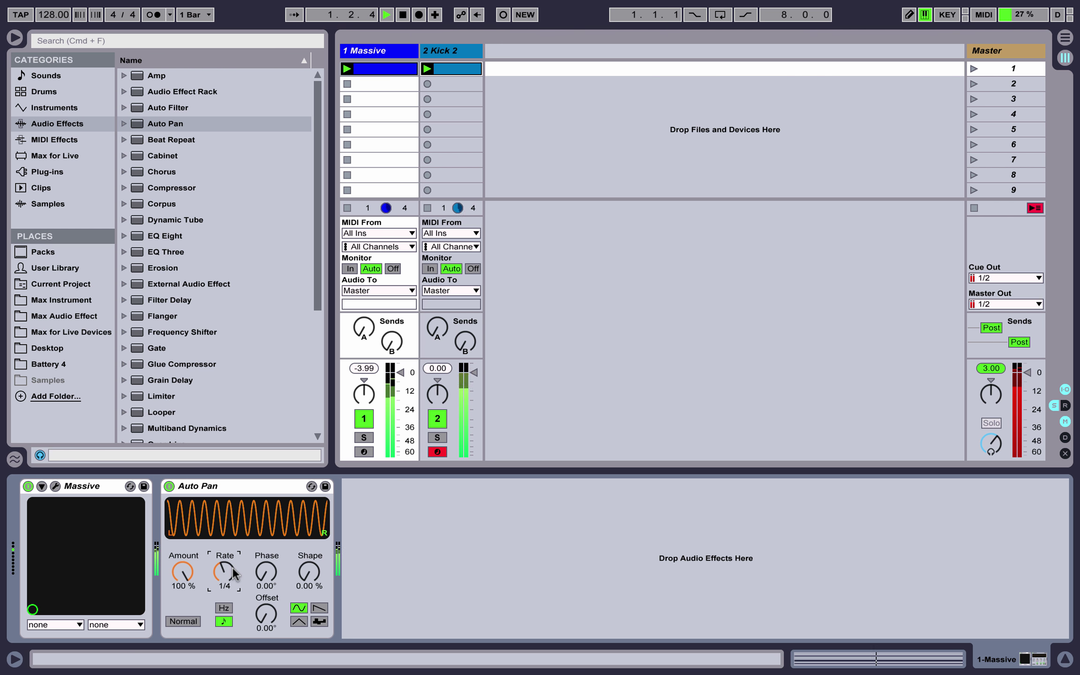
{"action": "key", "text": "space"}
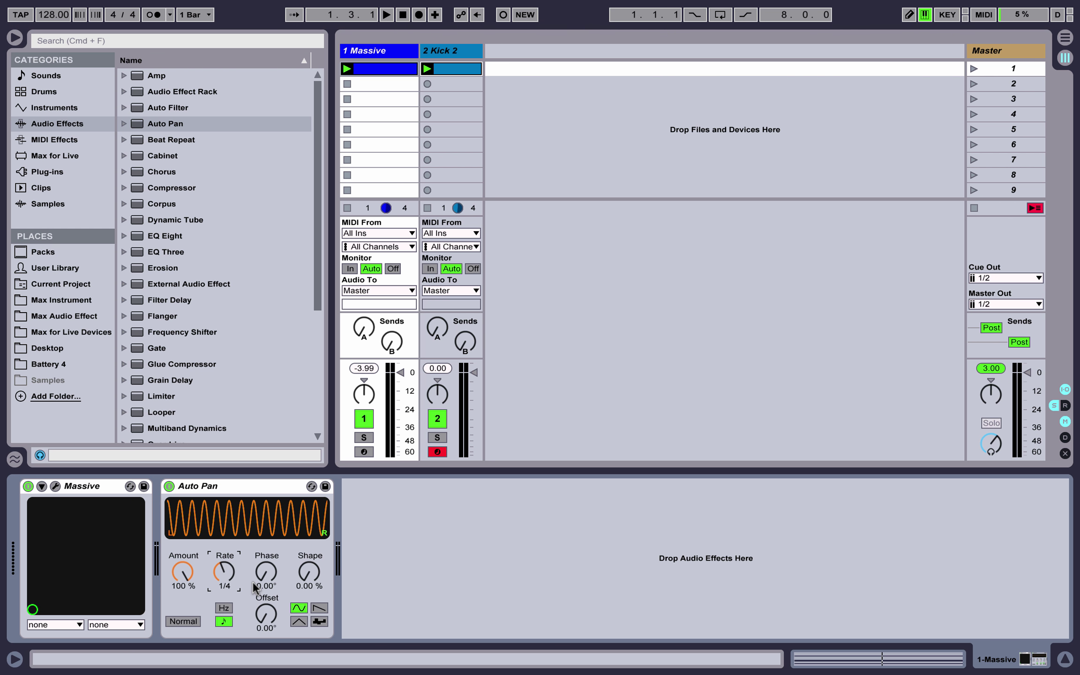
{"action": "key", "text": "space"}
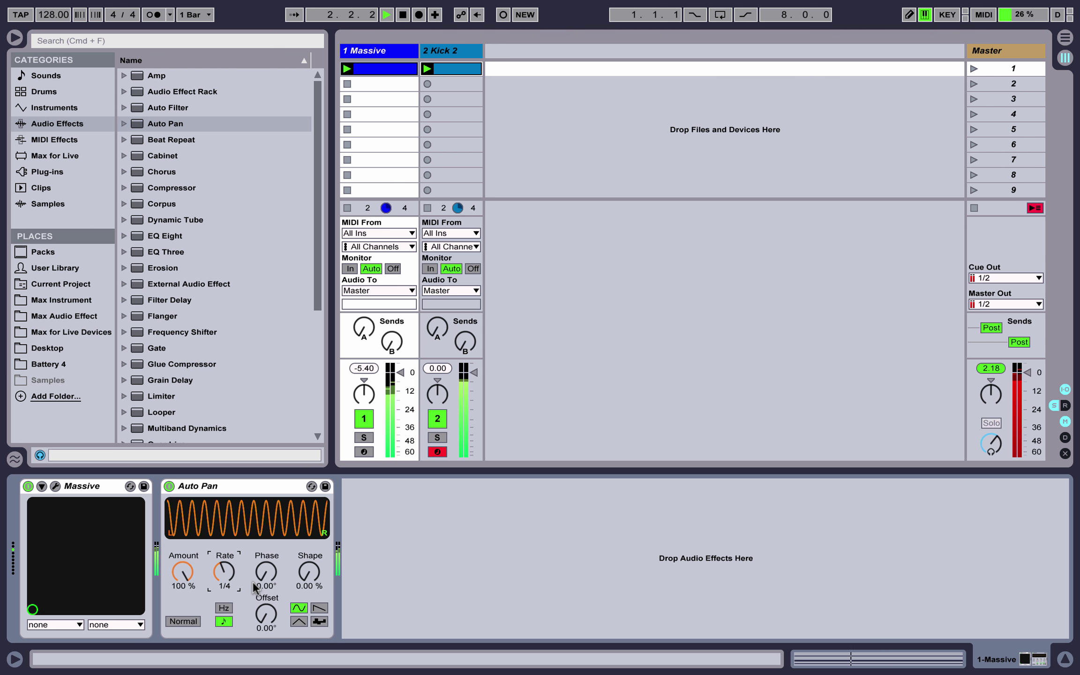
{"action": "key", "text": "space"}
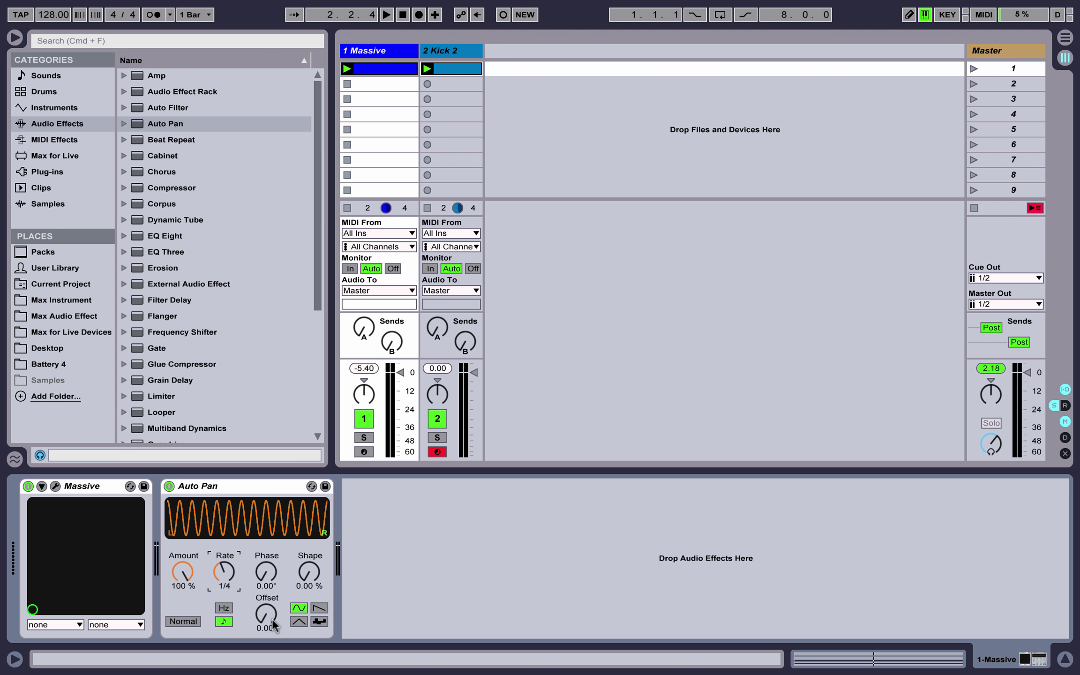
- Set the Auto Pan Offset to about 109°
{"action": "left_click_drag", "start_coordinate": [269, 613], "coordinate": [269, 577]}
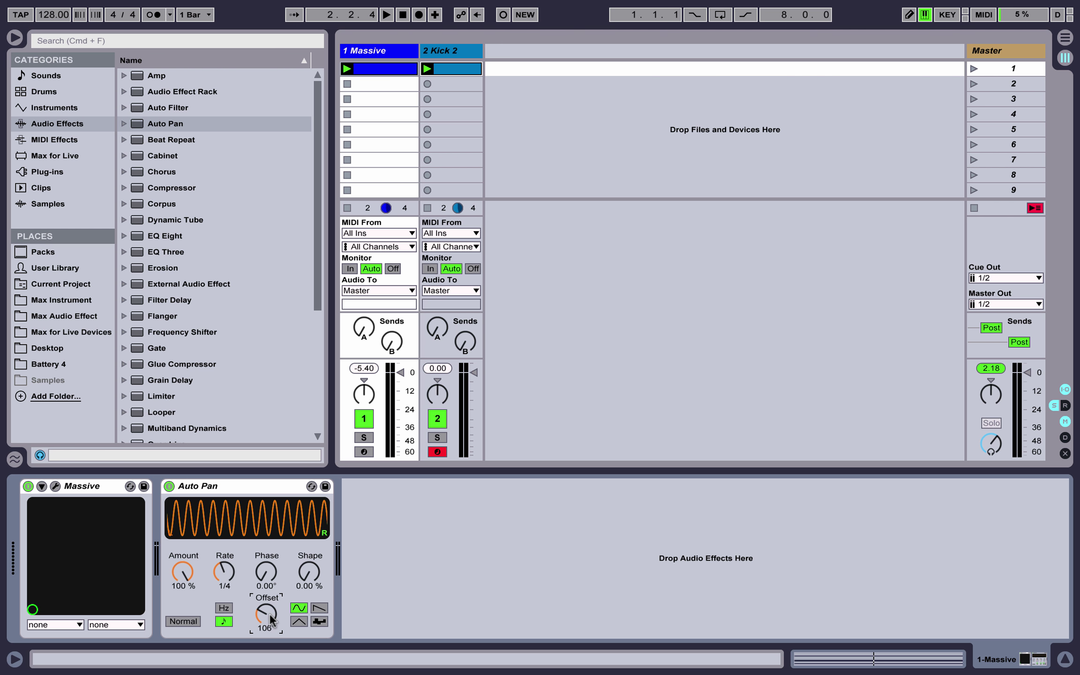
{"action": "left_click_drag", "start_coordinate": [269, 613], "coordinate": [269, 618]}
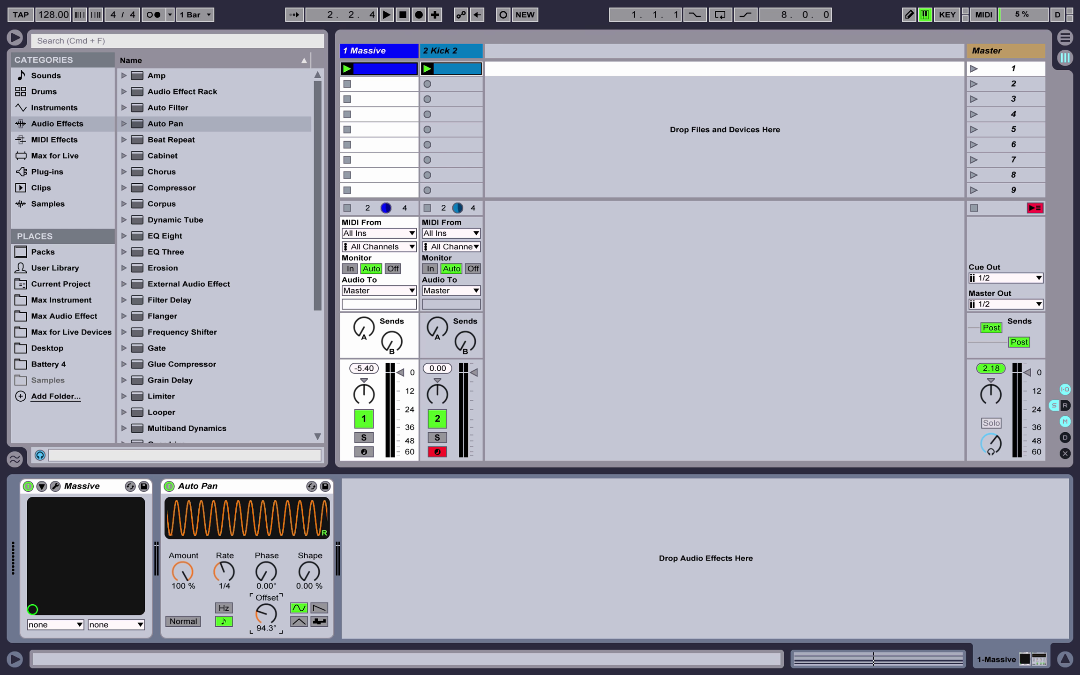
{"action": "left_click_drag", "start_coordinate": [266, 614], "coordinate": [265, 606]}
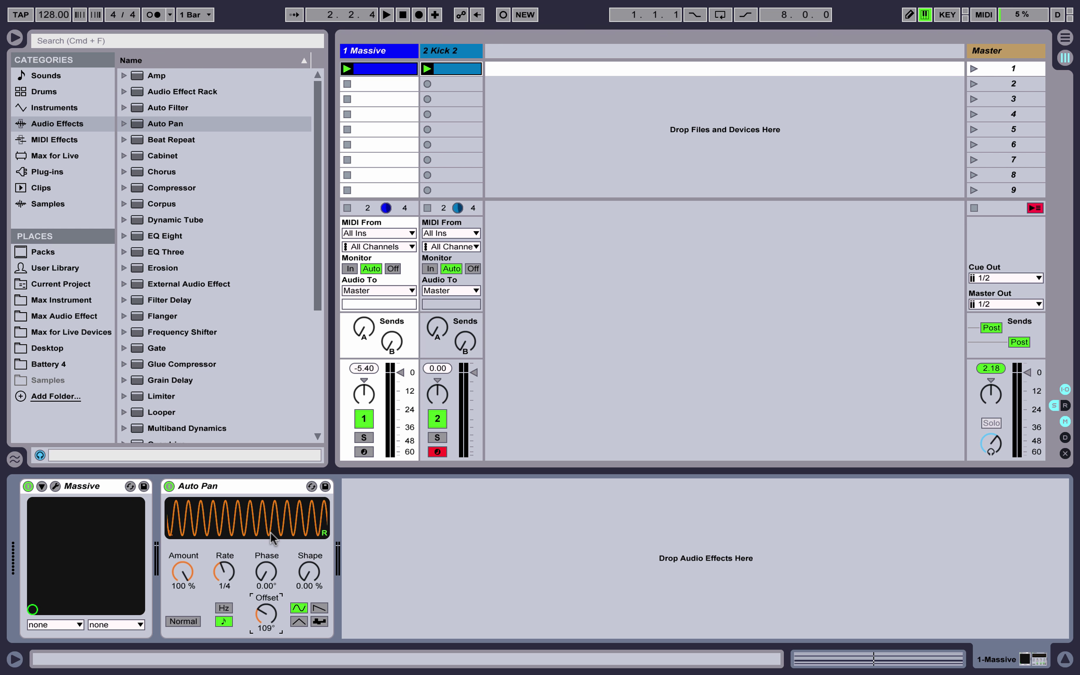
- Try Auto Pan Offset values of about 103° and 160°, and reset the Offset to 0°
{"action": "left_click_drag", "start_coordinate": [268, 619], "coordinate": [268, 651]}
{"action": "left_click_drag", "start_coordinate": [267, 614], "coordinate": [266, 588]}
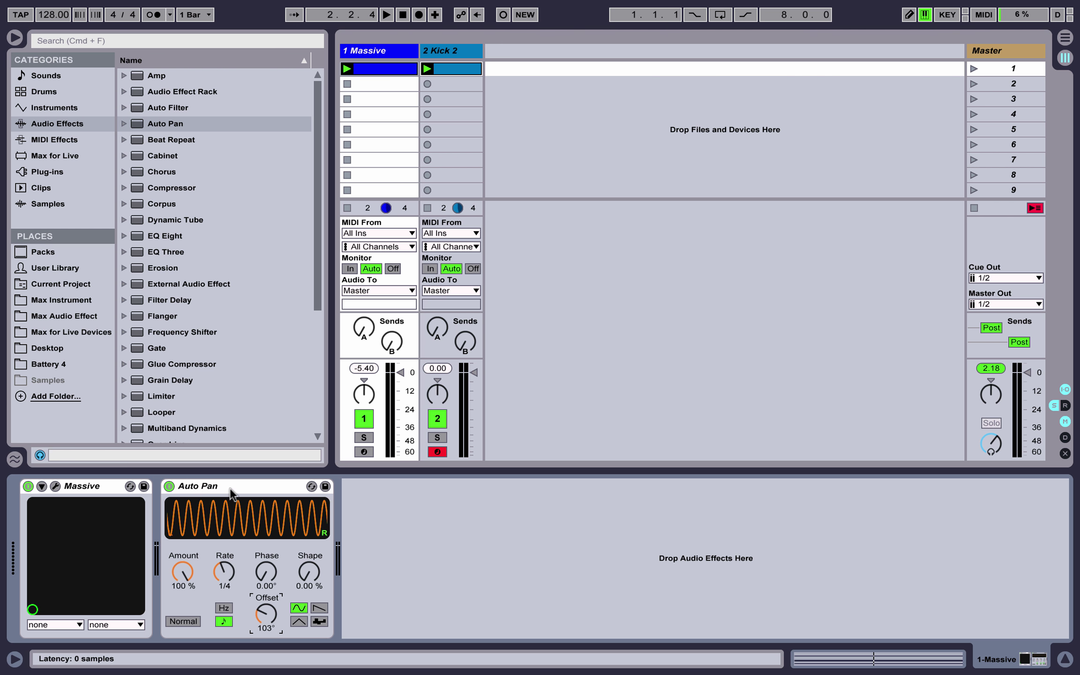
{"action": "mouse_move", "coordinate": [266, 573]}
{"action": "left_mouse_down"}
{"action": "mouse_move", "coordinate": [266, 523]}
{"action": "mouse_move", "coordinate": [266, 573]}
{"action": "left_mouse_up"}
{"action": "left_click_drag", "start_coordinate": [268, 611], "coordinate": [268, 592]}
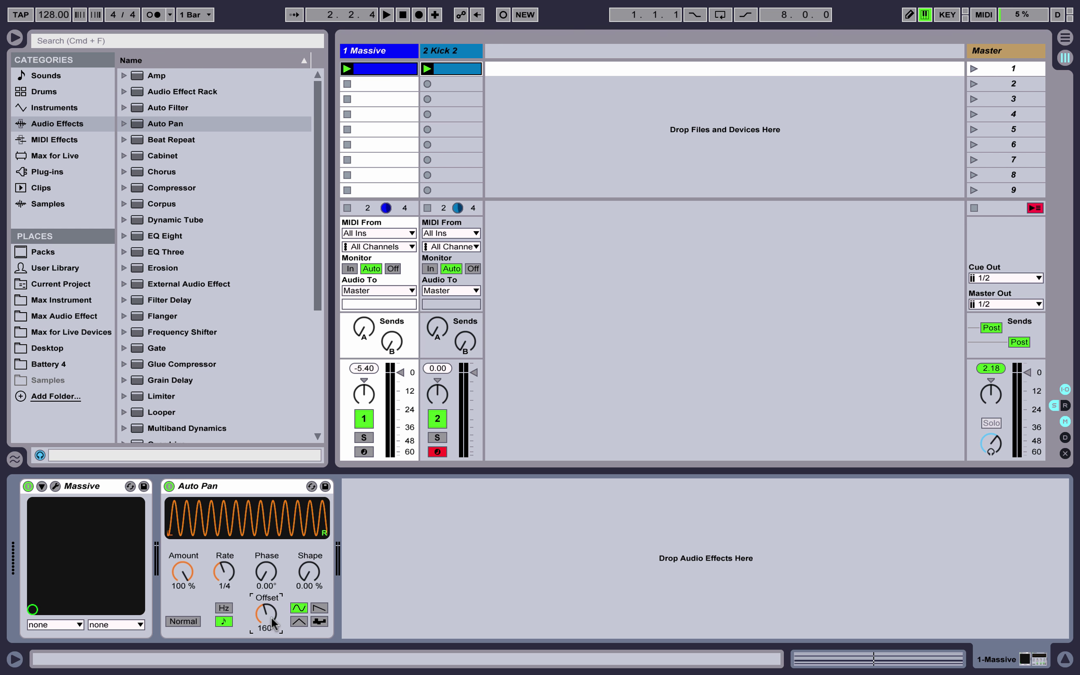
{"action": "key", "text": "Delete"}
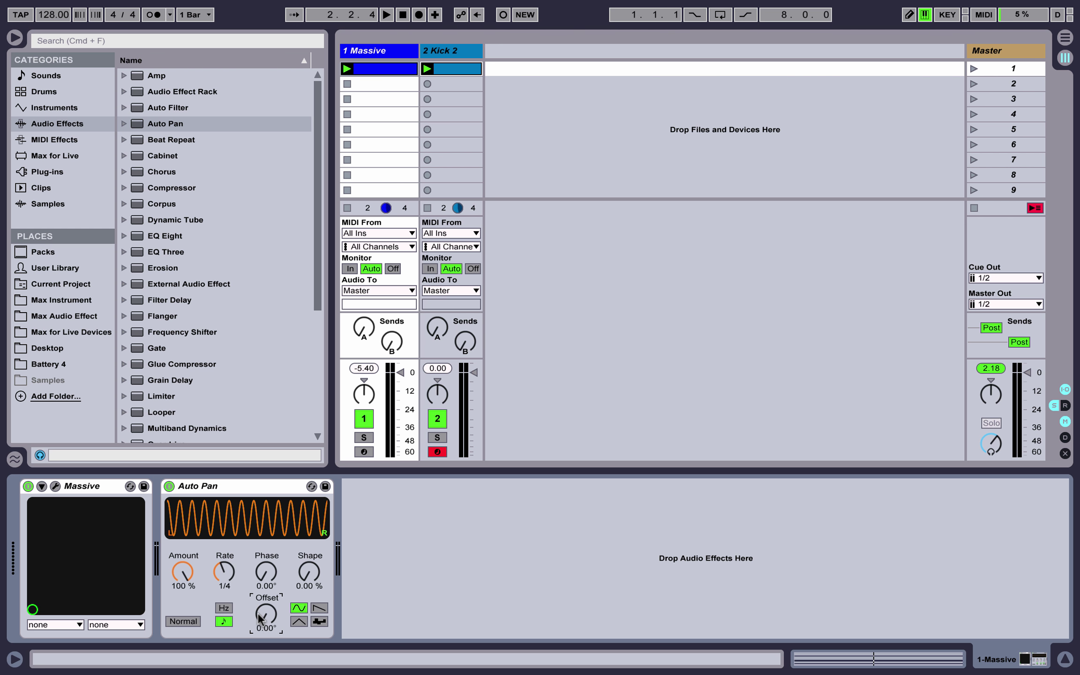
- Set the Auto Pan Offset to 90° and audition the loop
{"action": "left_click_drag", "start_coordinate": [259, 618], "coordinate": [260, 578]}
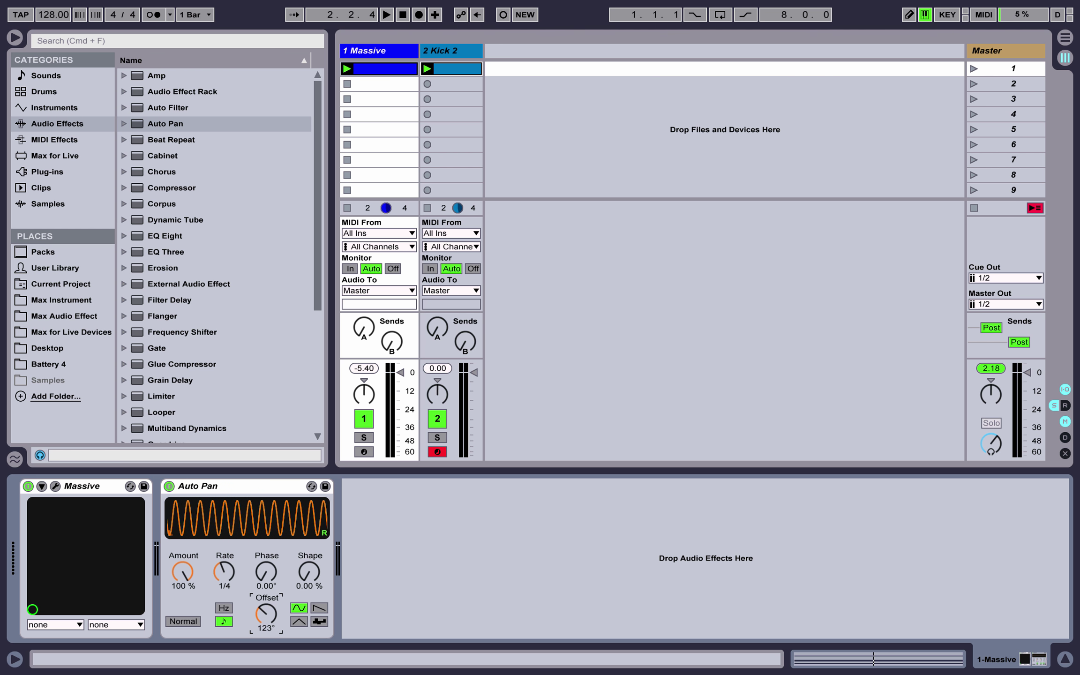
{"action": "type", "text": "90"}
{"action": "key", "text": "Return"}
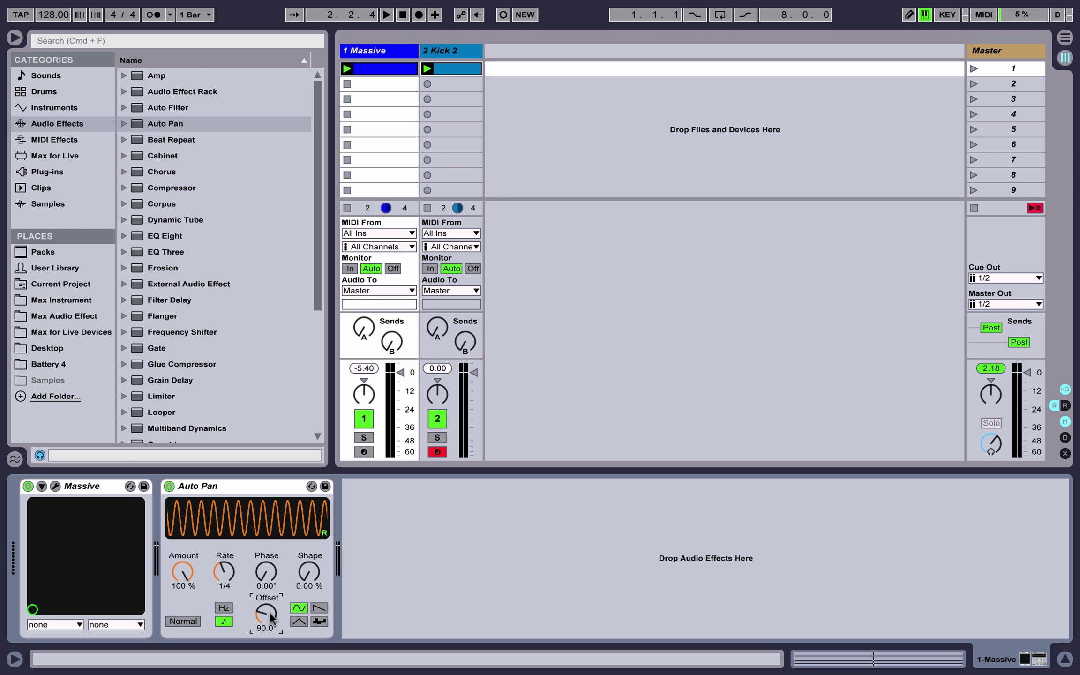
{"action": "key", "text": "space"}
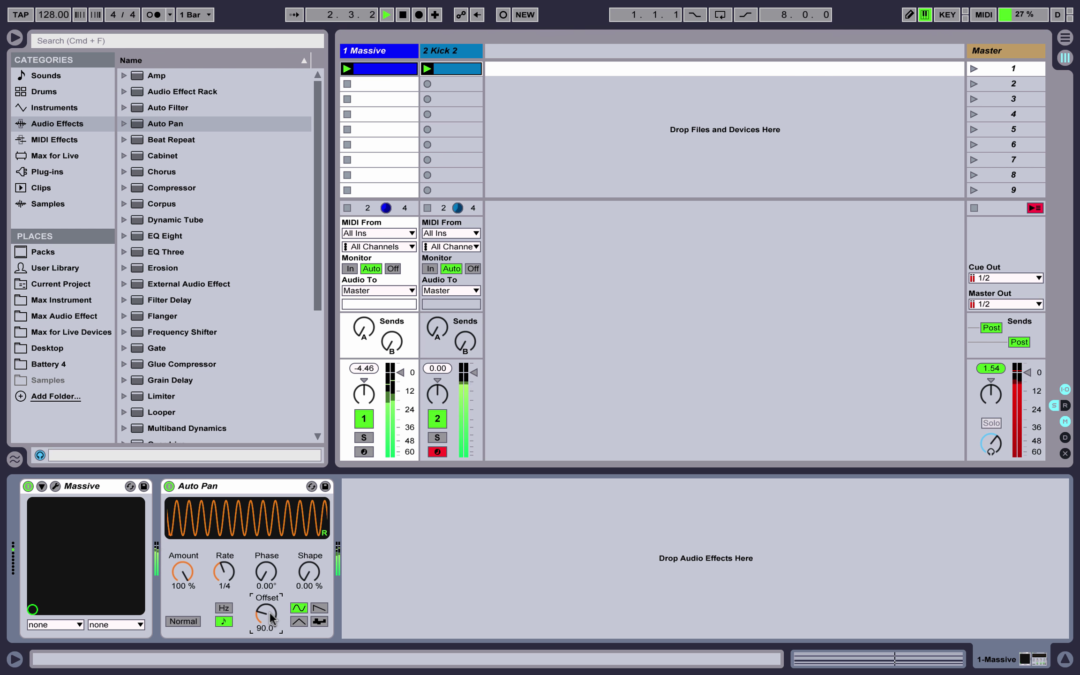
{"action": "key", "text": "space"}
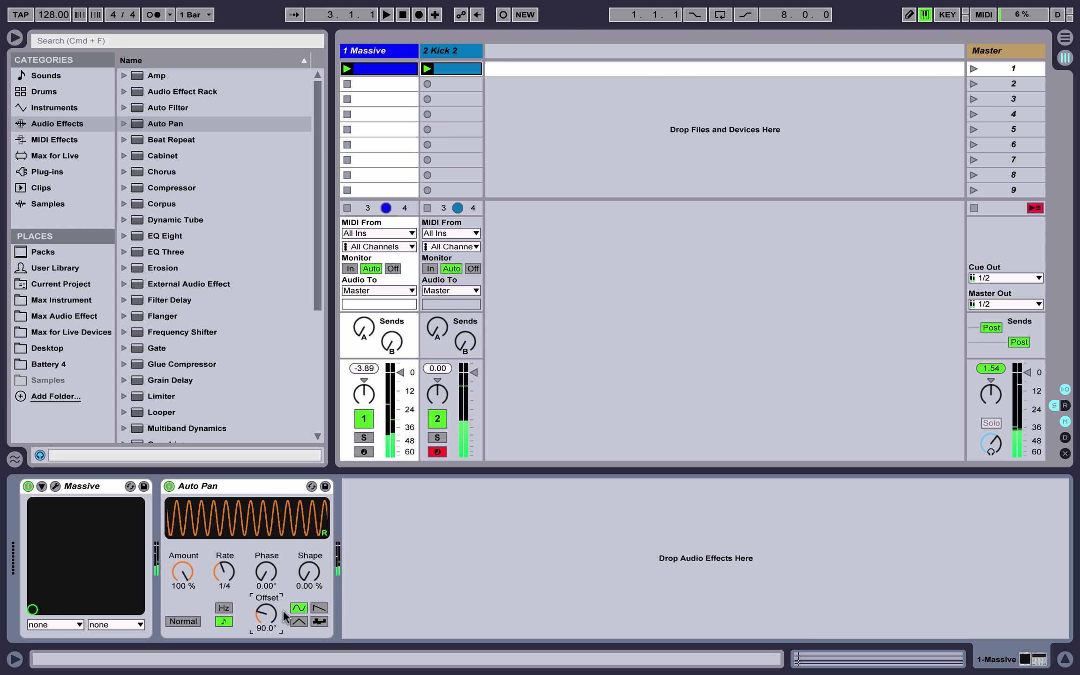
- Audition the loop with Auto Pan Offsets of about 120° and 100°, and fine-tune the Offset to about 94°
{"action": "left_click_drag", "start_coordinate": [269, 614], "coordinate": [269, 601]}
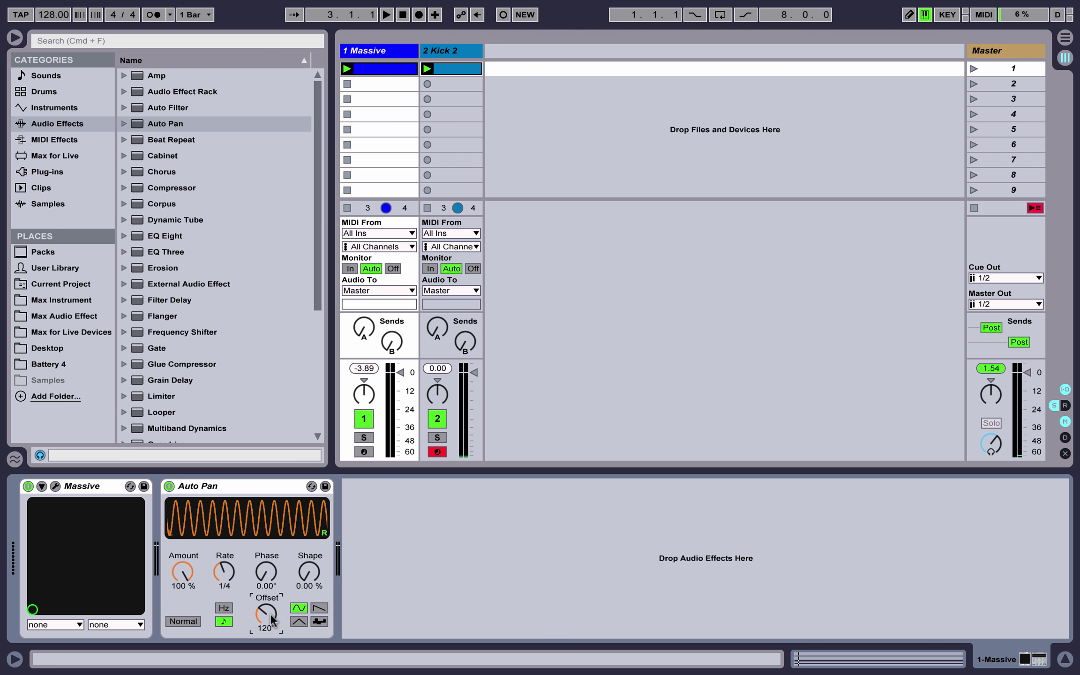
{"action": "key", "text": "space"}
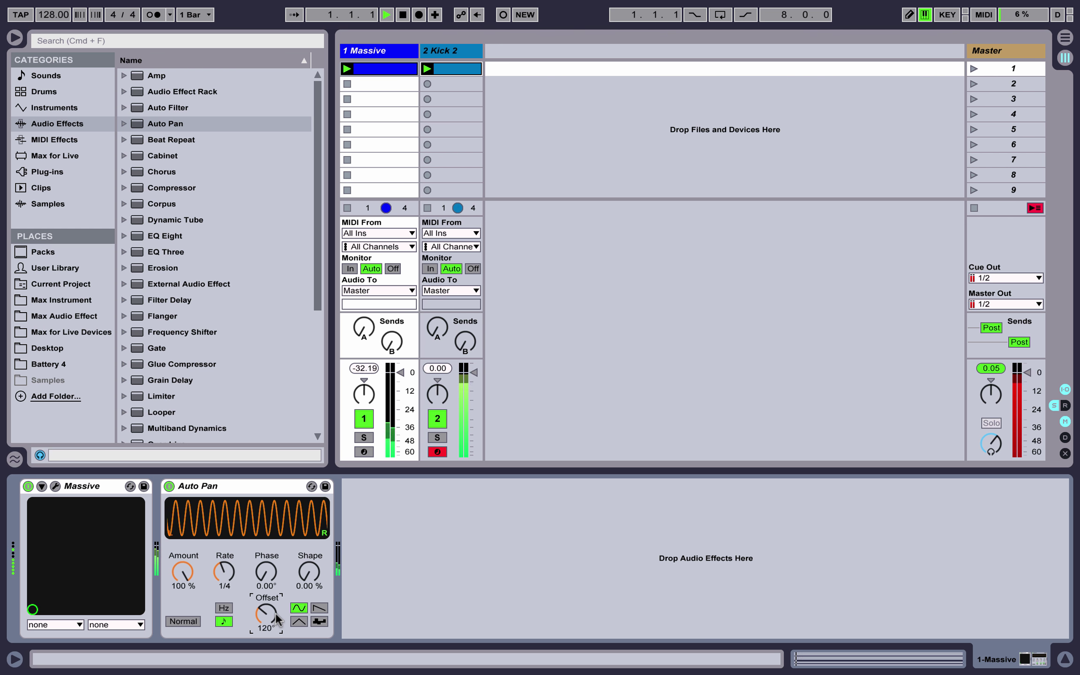
{"action": "key", "text": "space"}
{"action": "left_click_drag", "start_coordinate": [277, 618], "coordinate": [277, 624]}
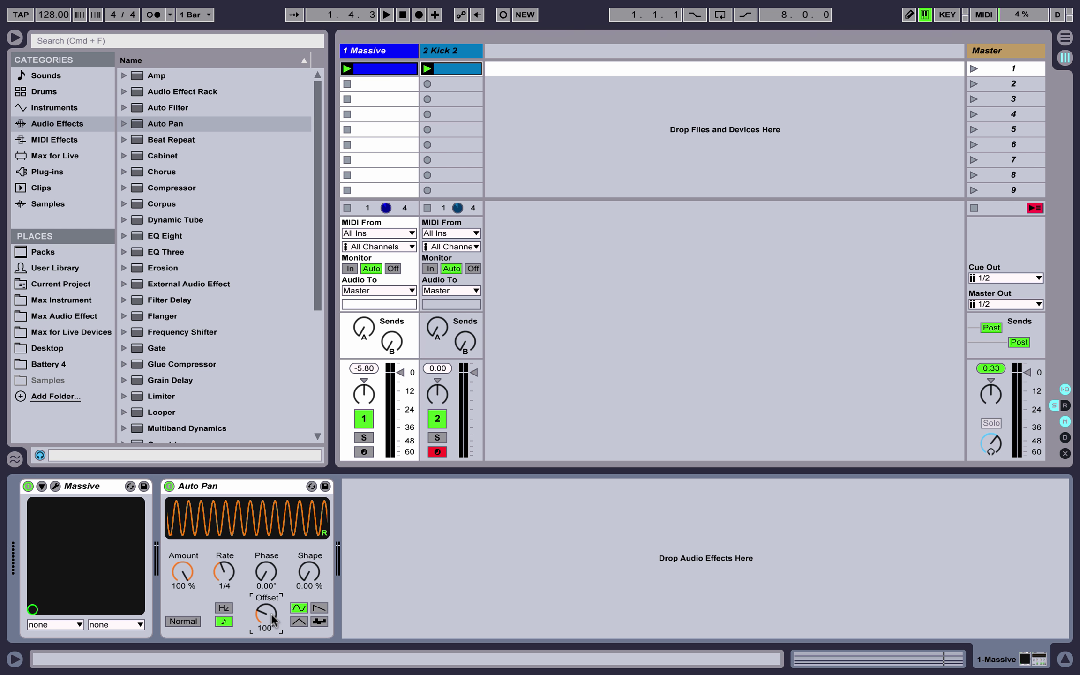
{"action": "key", "text": "space"}
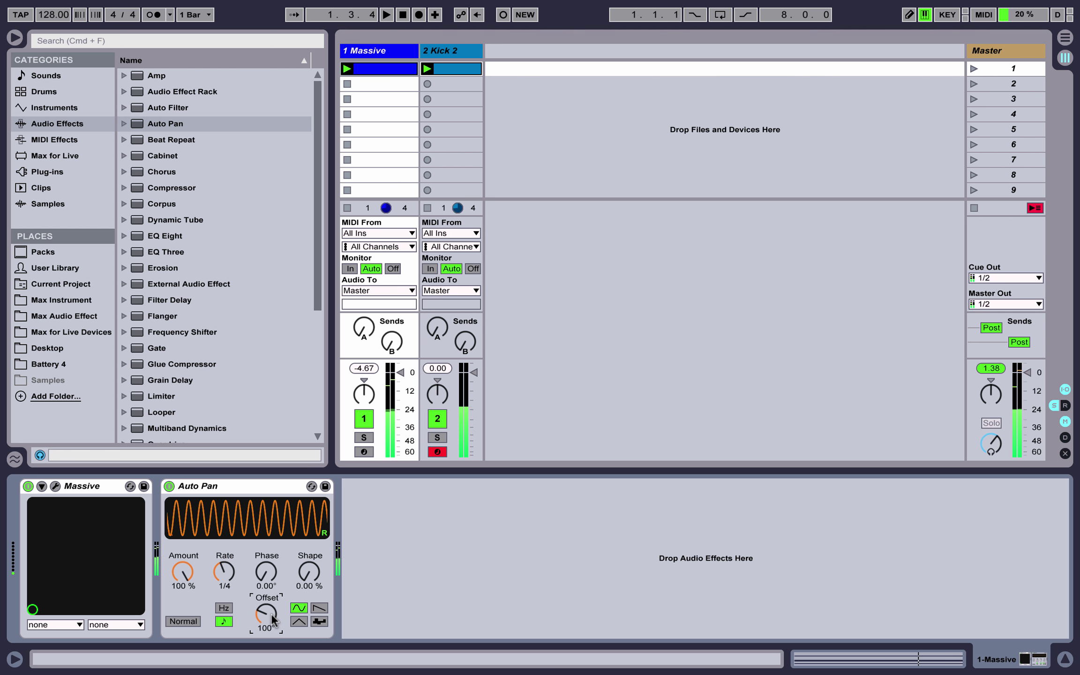
{"action": "left_click_drag", "start_coordinate": [274, 619], "coordinate": [273, 624]}
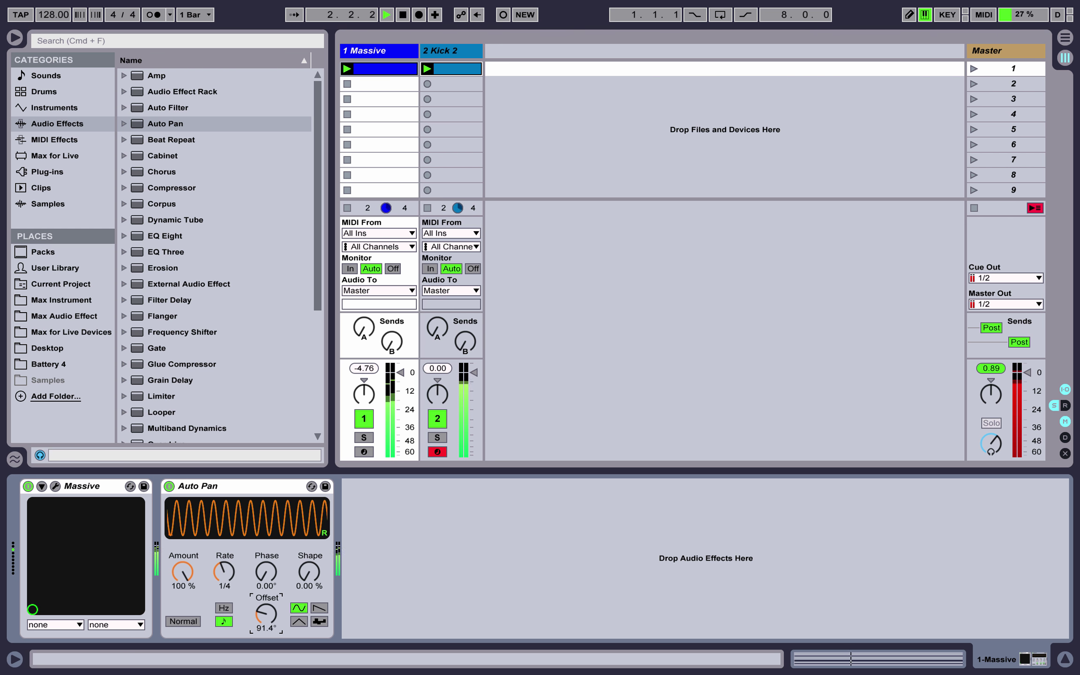
{"action": "left_click_drag", "start_coordinate": [273, 624], "coordinate": [273, 620]}
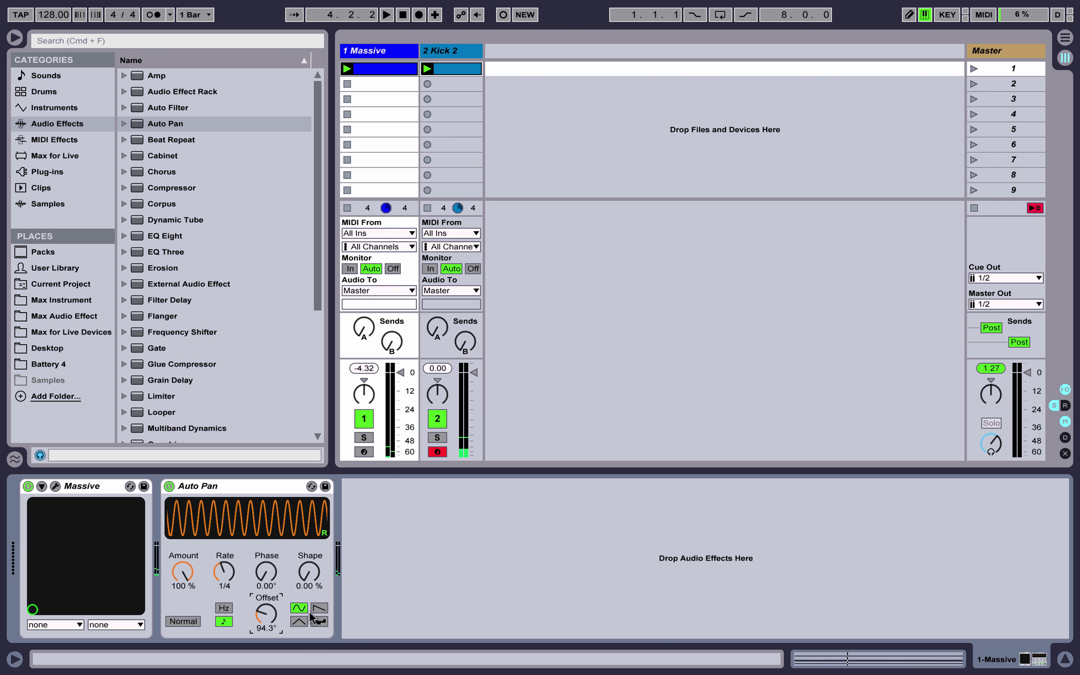
- Try the other Auto Pan LFO waveforms, including random, and return to the sine wave
{"action": "mouse_move", "coordinate": [314, 591]}
{"action": "left_mouse_down"}
{"action": "mouse_move", "coordinate": [314, 528]}
{"action": "mouse_move", "coordinate": [314, 591]}
{"action": "left_mouse_up"}
{"action": "left_click", "coordinate": [319, 608]}
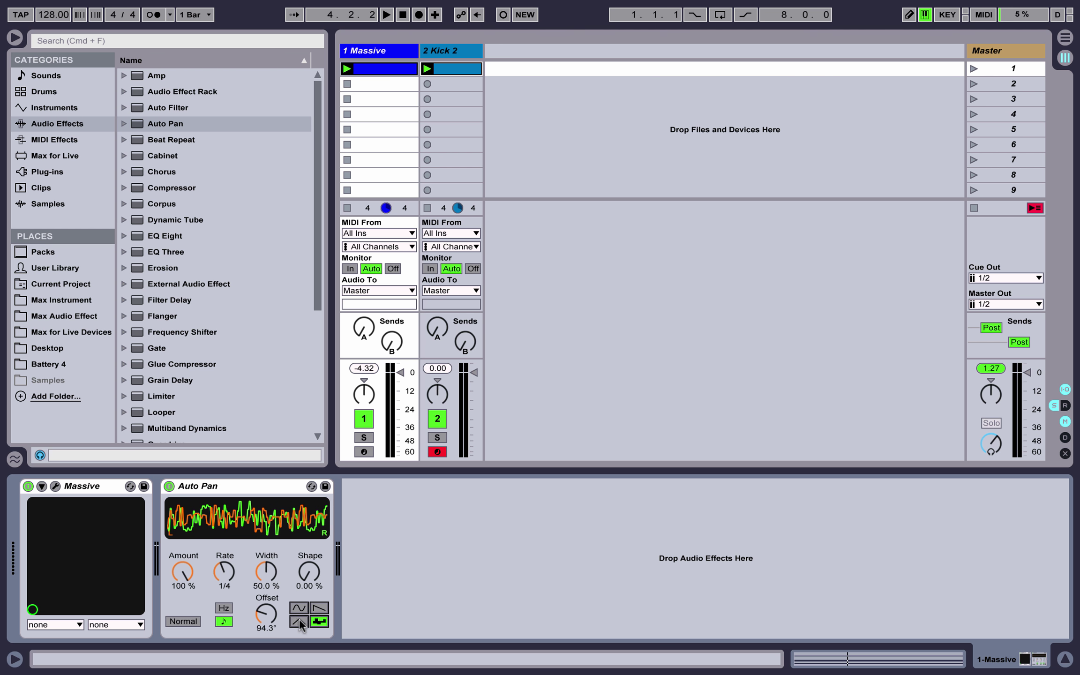
{"action": "left_click", "coordinate": [298, 619]}
{"action": "left_click", "coordinate": [298, 609]}
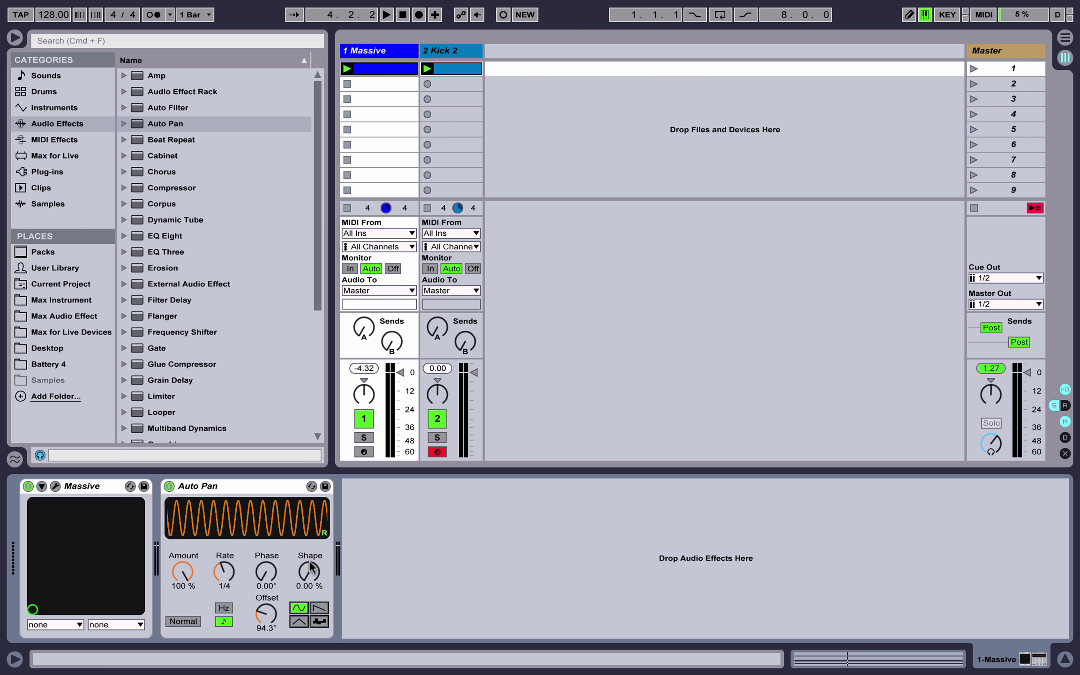
- Set the Auto Pan Shape to 100 % and audition the loop
{"action": "left_click_drag", "start_coordinate": [310, 567], "coordinate": [310, 525]}
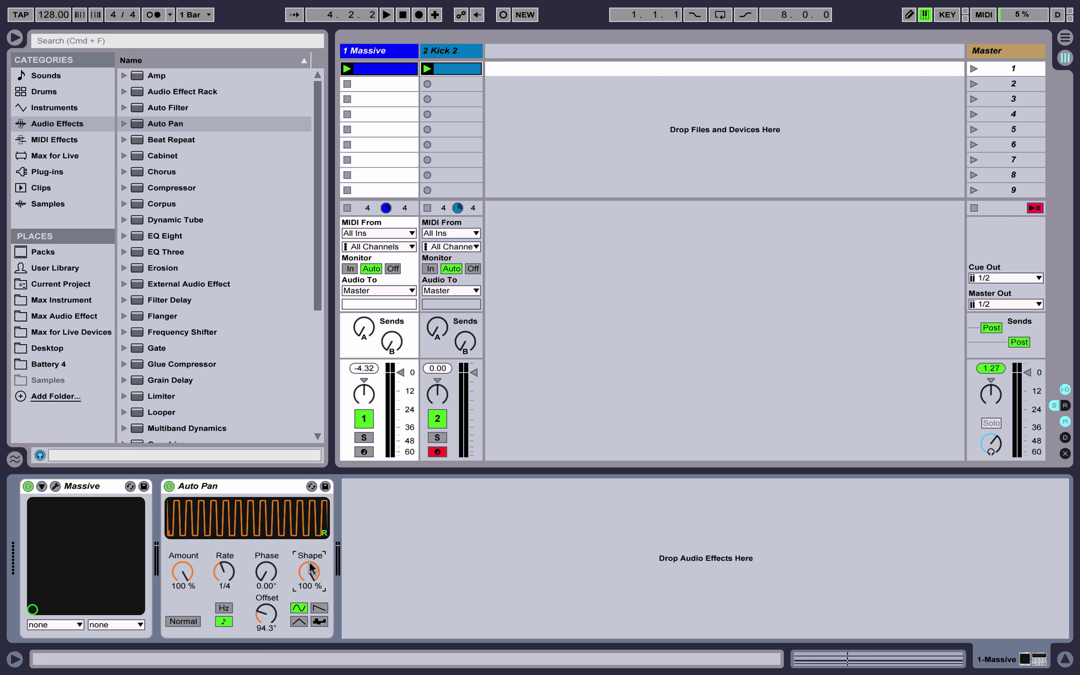
{"action": "mouse_move", "coordinate": [310, 567]}
{"action": "left_mouse_down"}
{"action": "mouse_move", "coordinate": [310, 591]}
{"action": "mouse_move", "coordinate": [310, 566]}
{"action": "left_mouse_up"}
{"action": "key", "text": "space"}
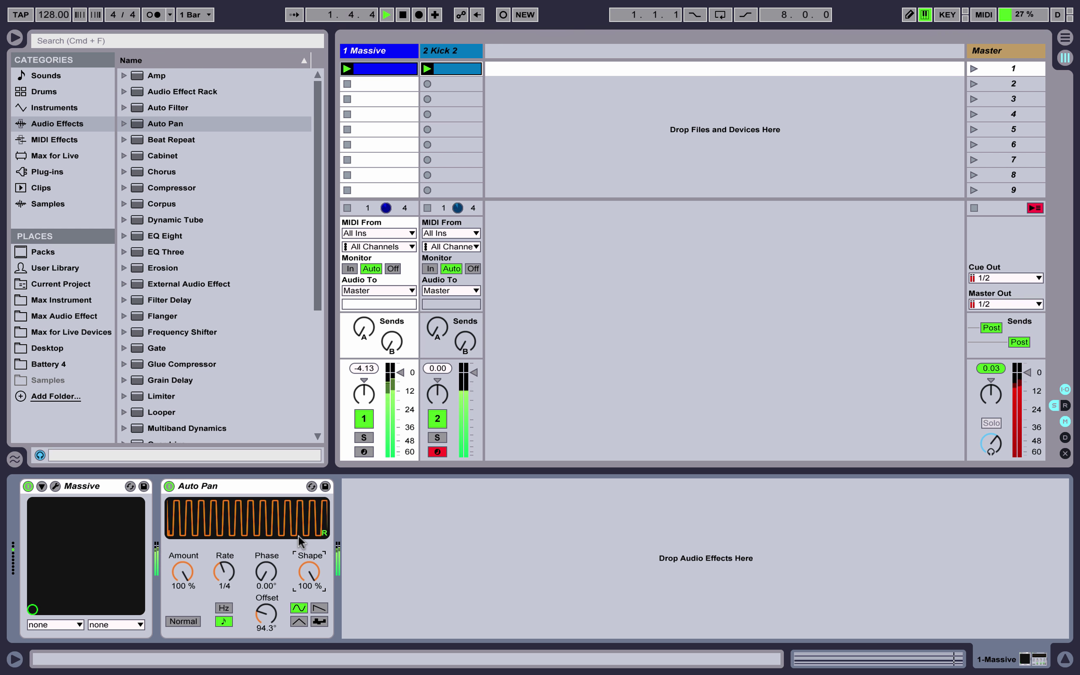
{"action": "key", "text": "space"}
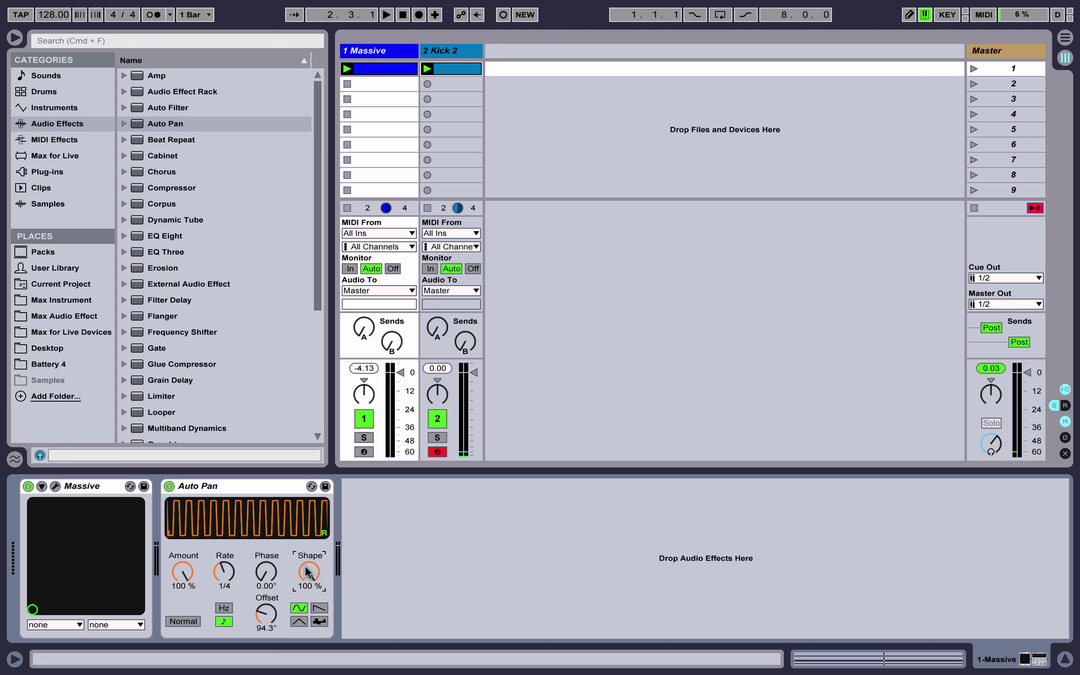
- Lower the Auto Pan Shape to about 29 % while auditioning the loop
{"action": "left_click_drag", "start_coordinate": [306, 573], "coordinate": [306, 629]}
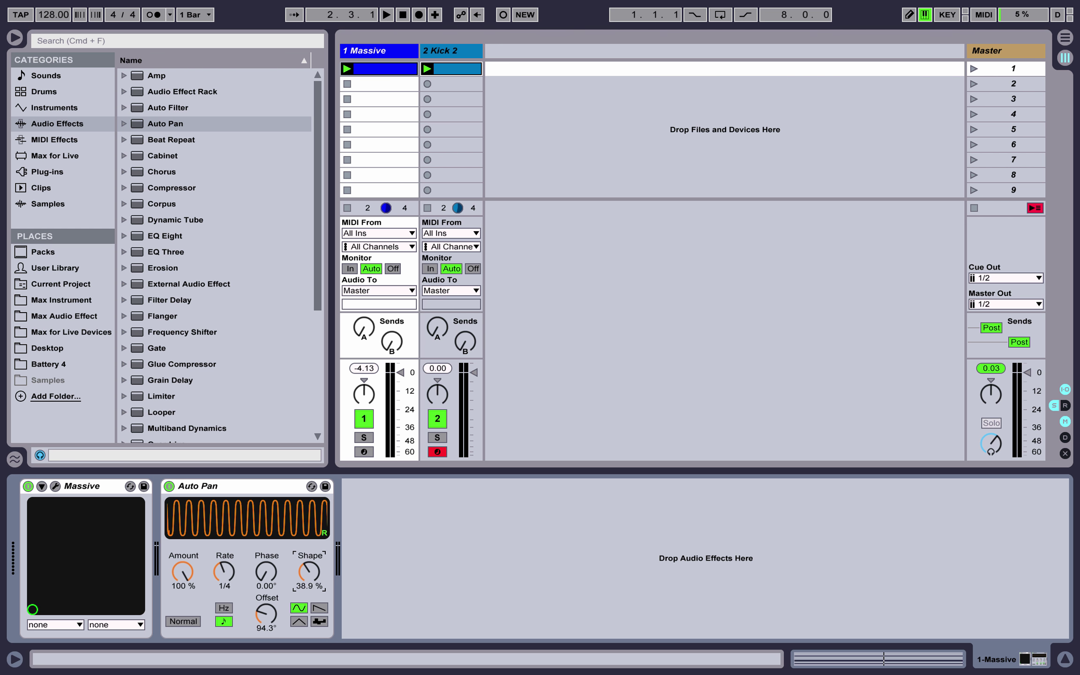
{"action": "key", "text": "space"}
{"action": "mouse_move", "coordinate": [306, 568]}
{"action": "left_mouse_down"}
{"action": "mouse_move", "coordinate": [306, 584]}
{"action": "mouse_move", "coordinate": [306, 558]}
{"action": "mouse_move", "coordinate": [306, 577]}
{"action": "left_mouse_up"}
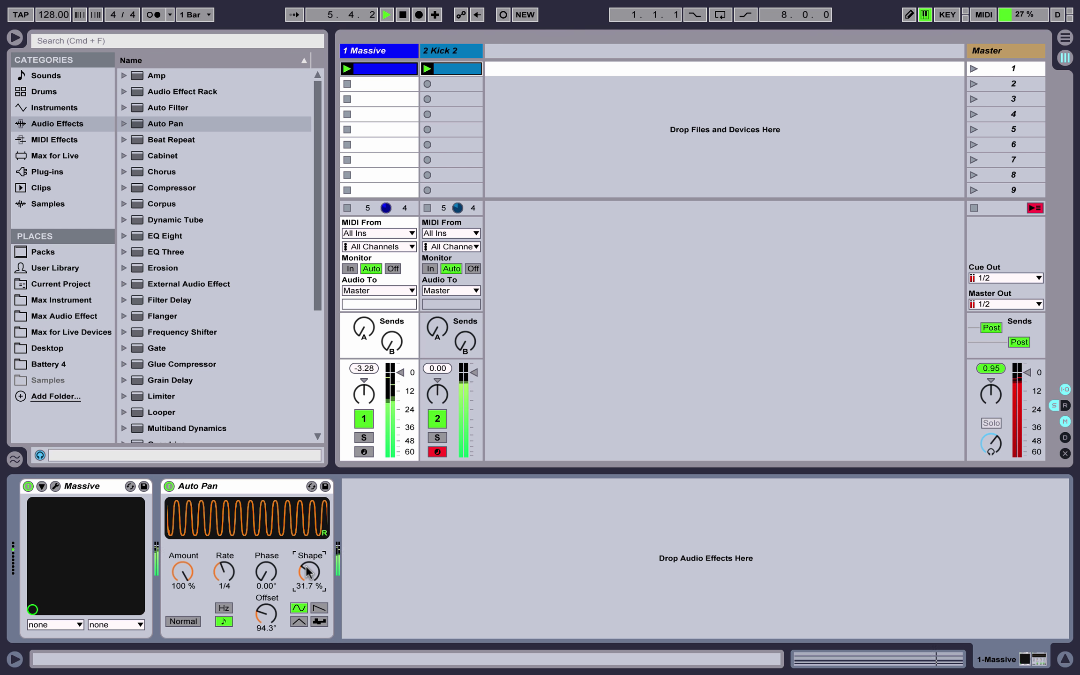
{"action": "left_click_drag", "start_coordinate": [307, 571], "coordinate": [307, 574]}
{"action": "key", "text": "space"}
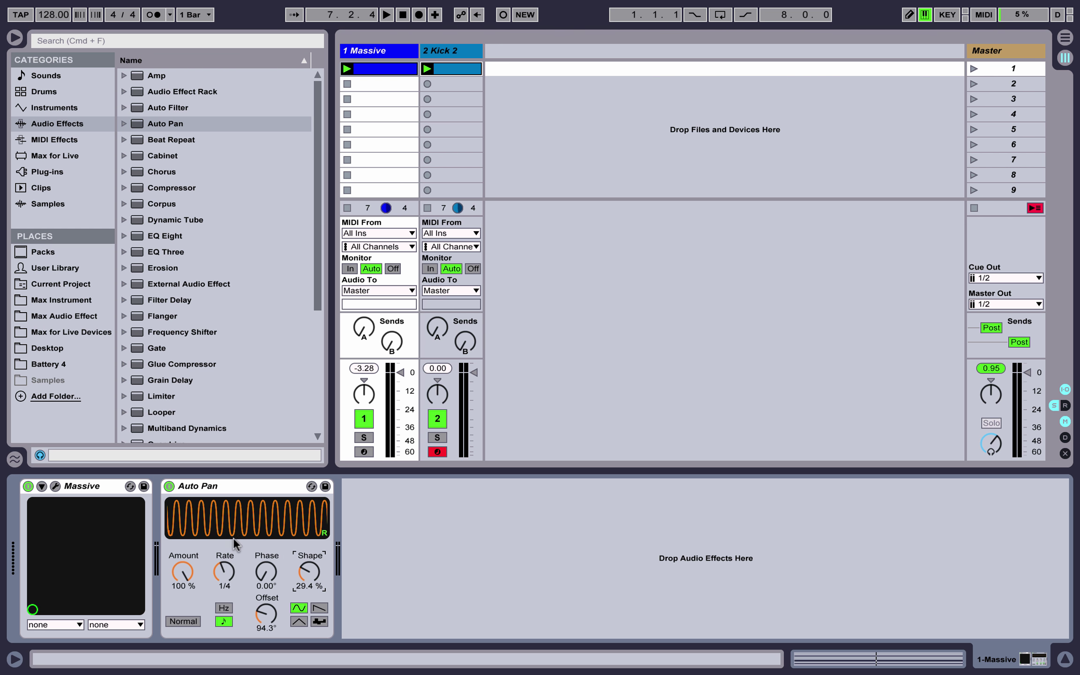
- Raise the Auto Pan Shape to 100 % for comparison, set it to about 28 %, and audition the loop
{"action": "left_click_drag", "start_coordinate": [305, 571], "coordinate": [309, 513]}
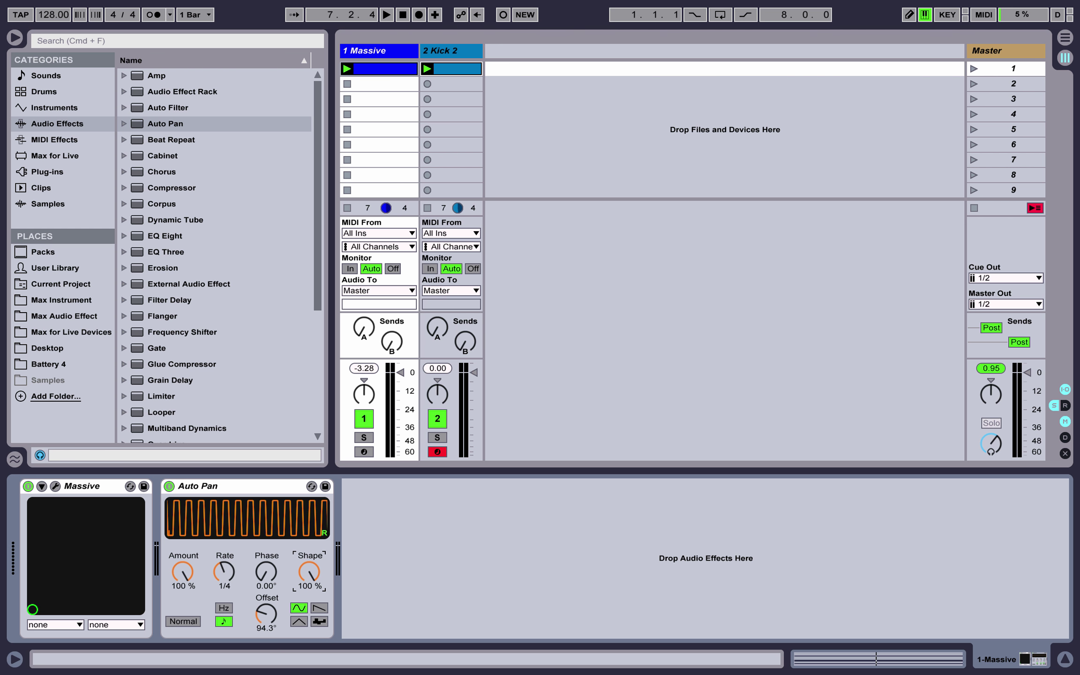
{"action": "left_click_drag", "start_coordinate": [309, 574], "coordinate": [309, 609]}
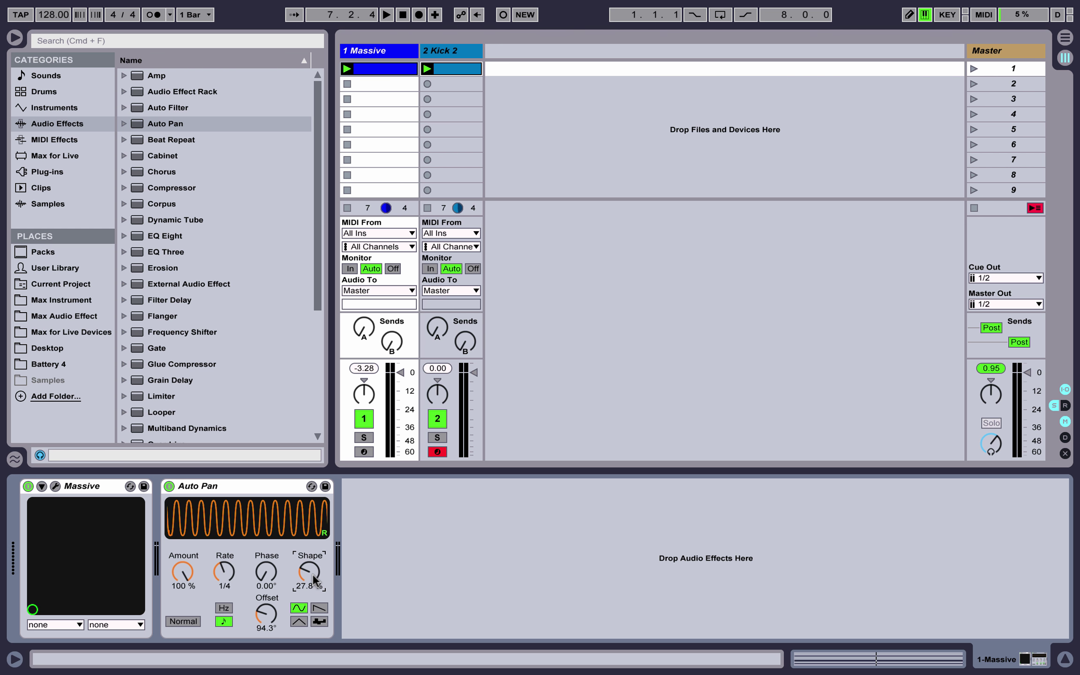
{"action": "key", "text": "space"}
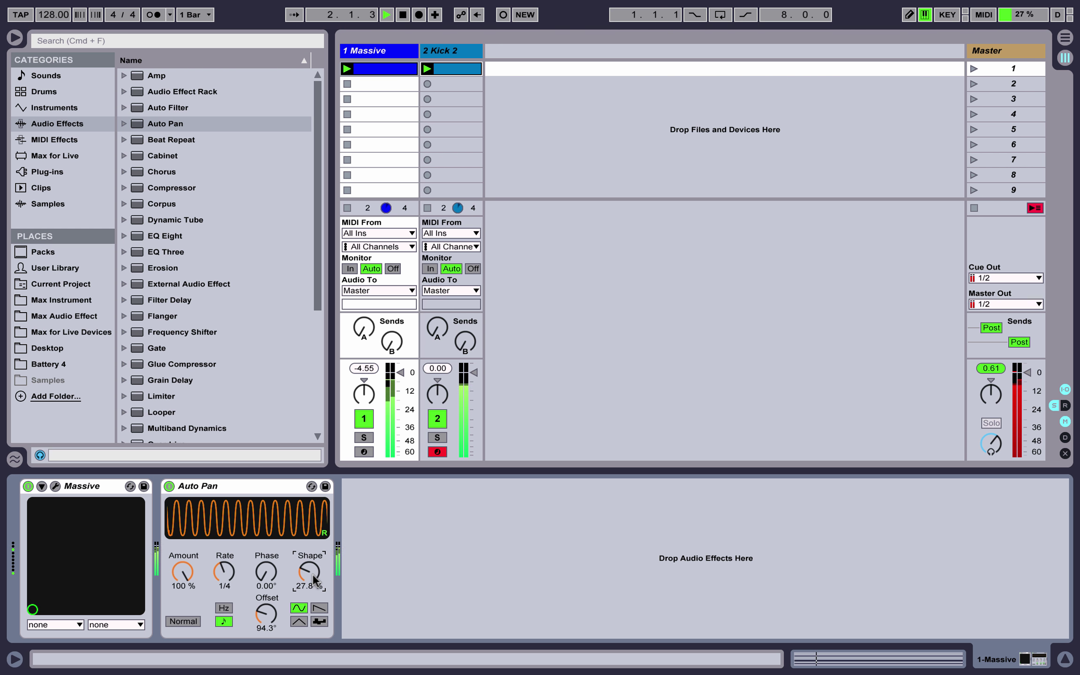
{"action": "key", "text": "space"}
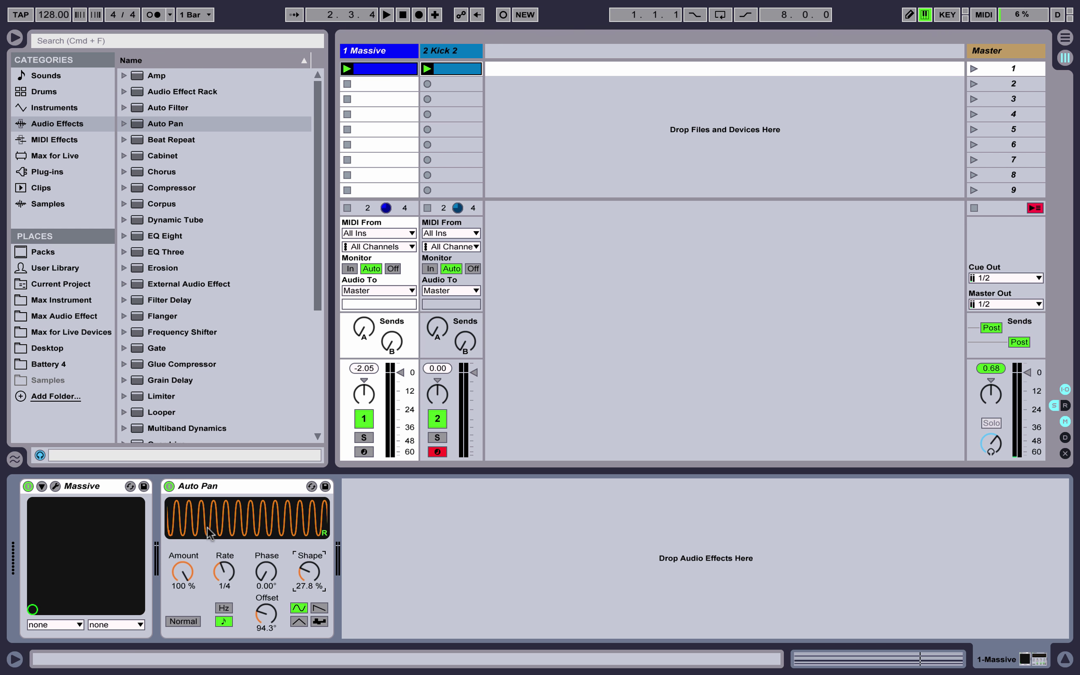
- Freeze the Massive track and flatten it to audio
{"action": "left_click", "coordinate": [229, 486]}
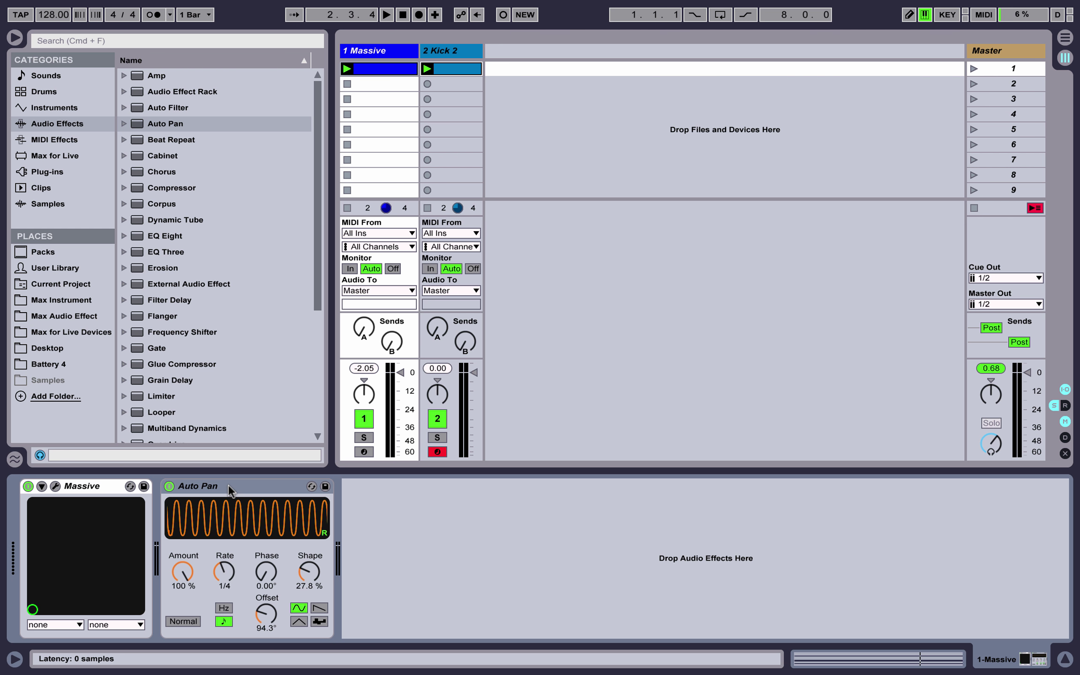
{"action": "left_click", "coordinate": [379, 48]}
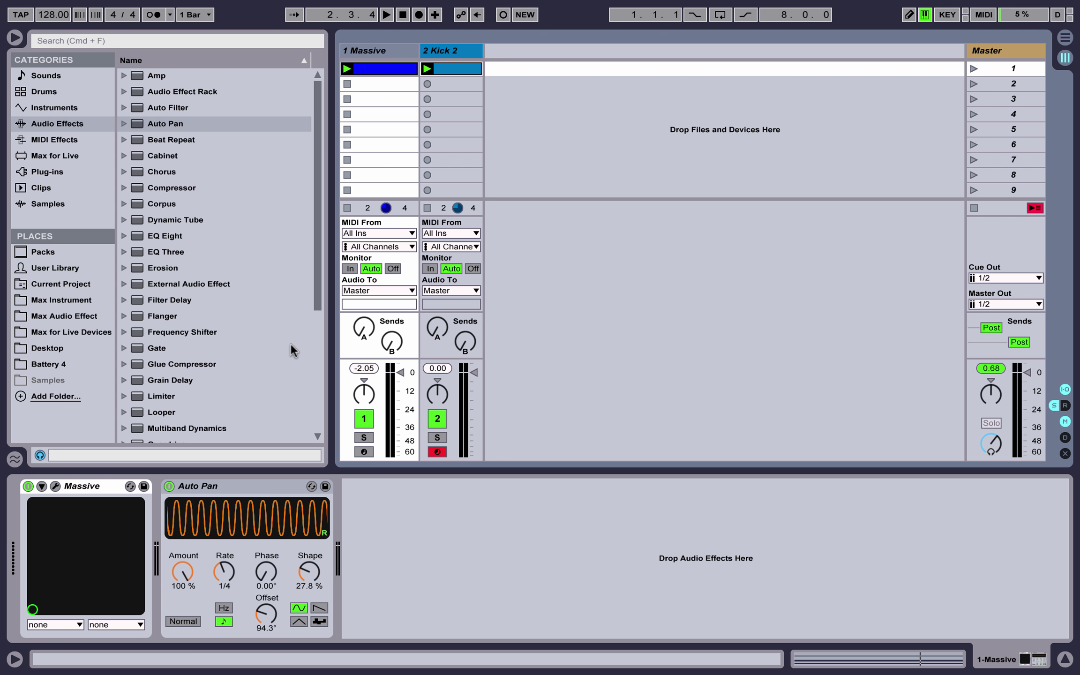
{"action": "right_click", "coordinate": [391, 49]}
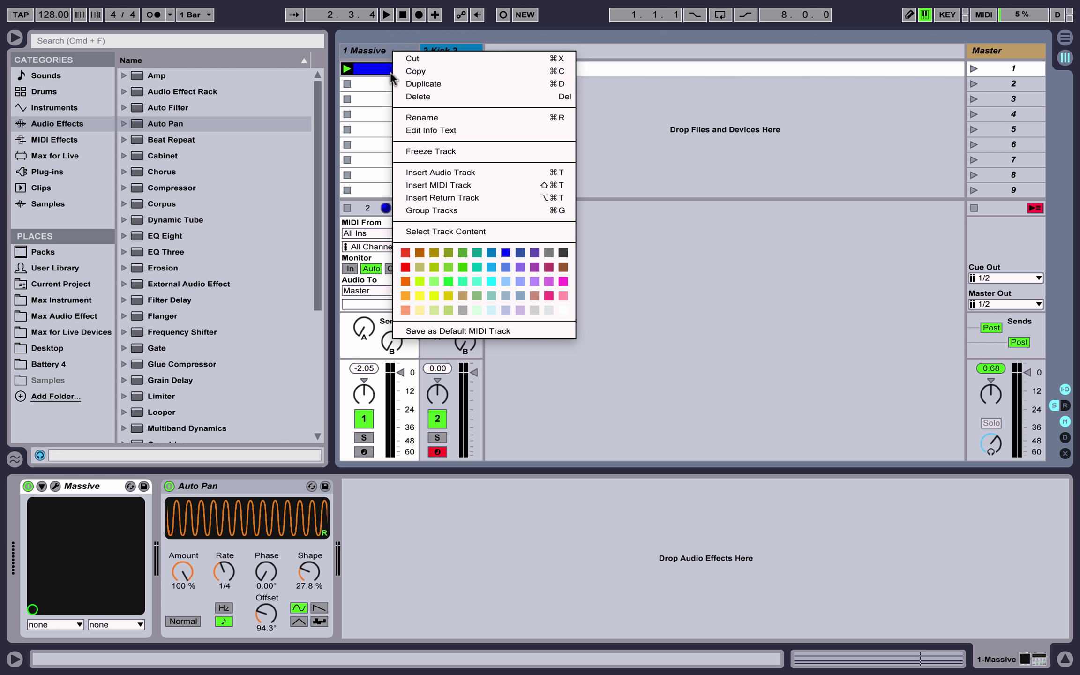
{"action": "left_click", "coordinate": [446, 146]}
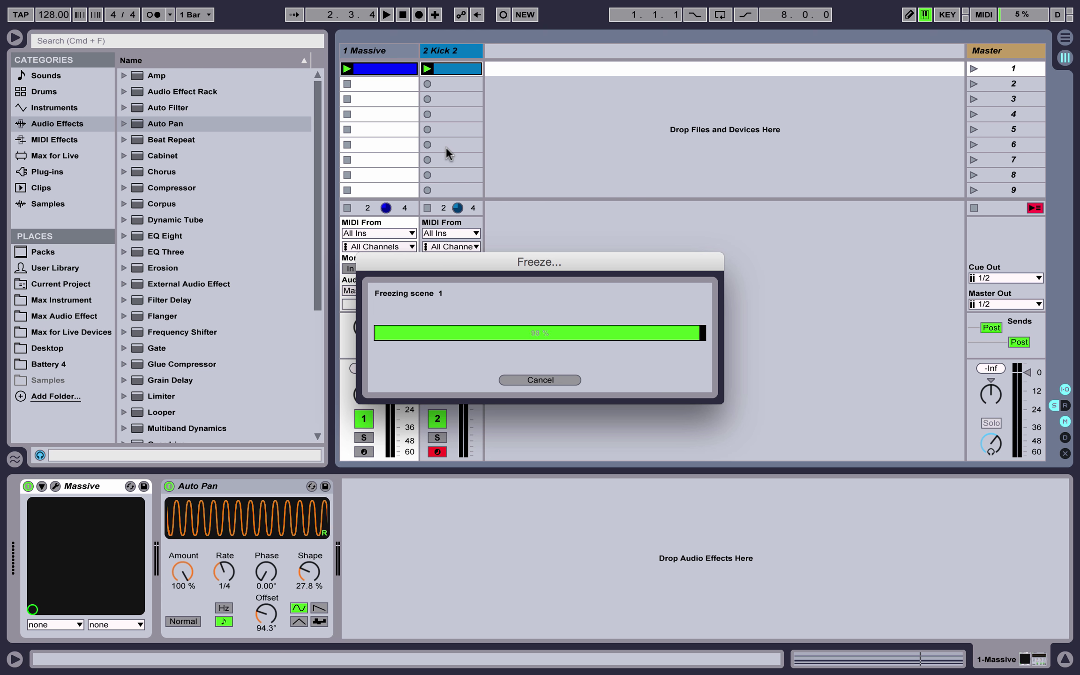
{"action": "right_click", "coordinate": [376, 49]}
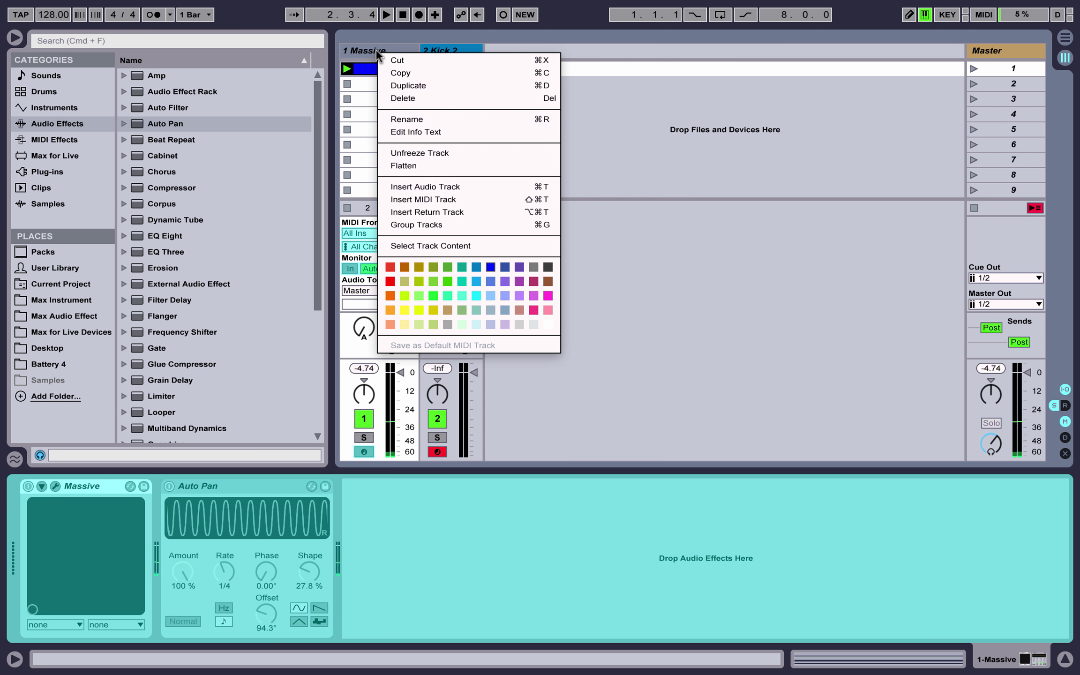
{"action": "left_click", "coordinate": [415, 167]}
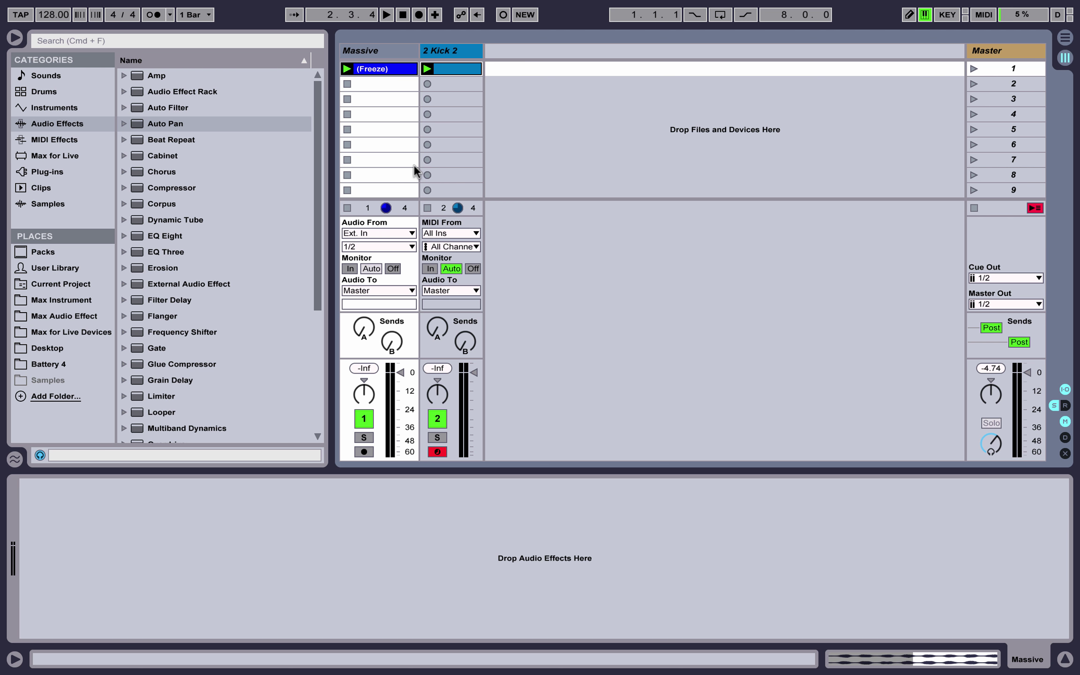
- Examine the flattened Massive clip's waveform in an enlarged clip view, and undo the flatten and freeze
{"action": "left_click", "coordinate": [387, 68]}
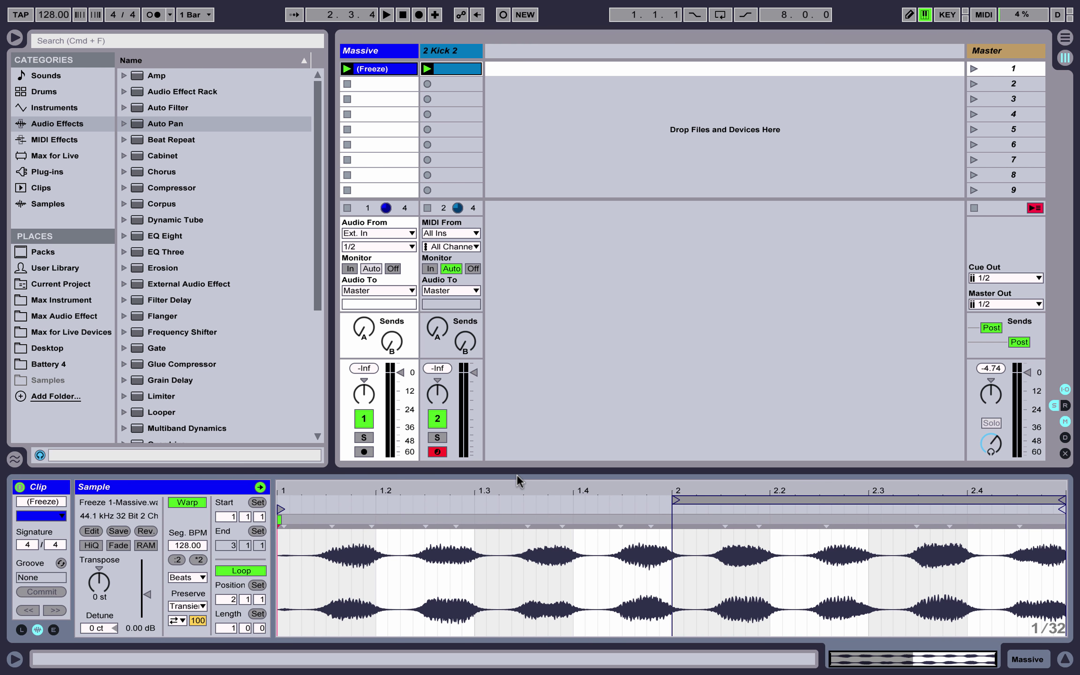
{"action": "left_click_drag", "start_coordinate": [517, 474], "coordinate": [533, 449]}
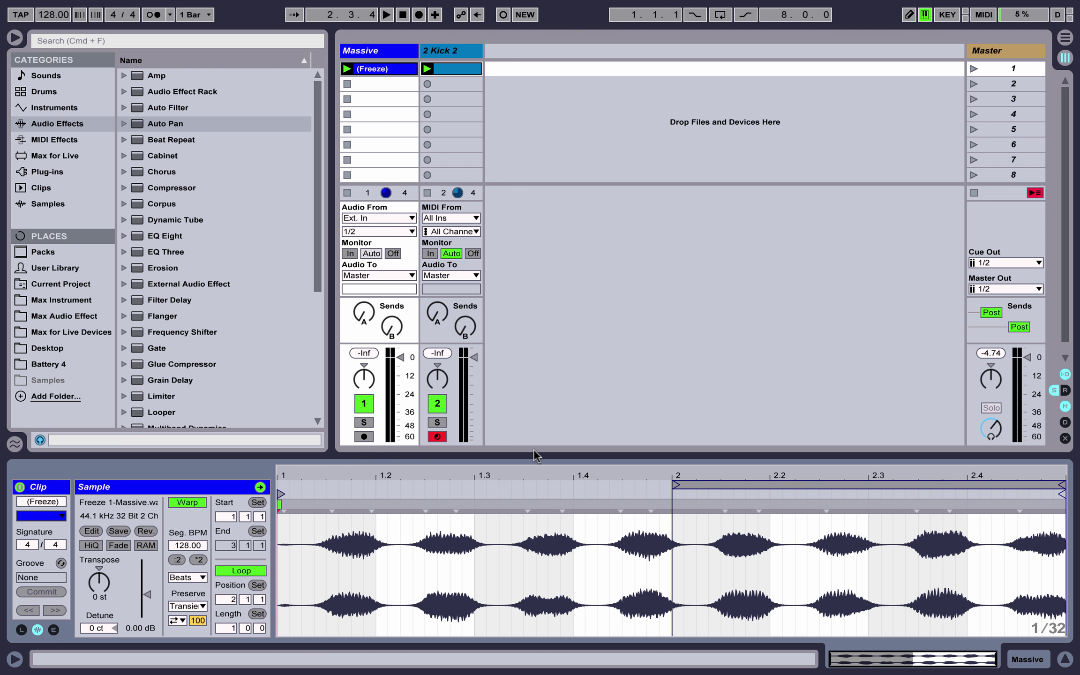
{"action": "key", "text": "super+z"}
{"action": "key", "text": "super+z"}
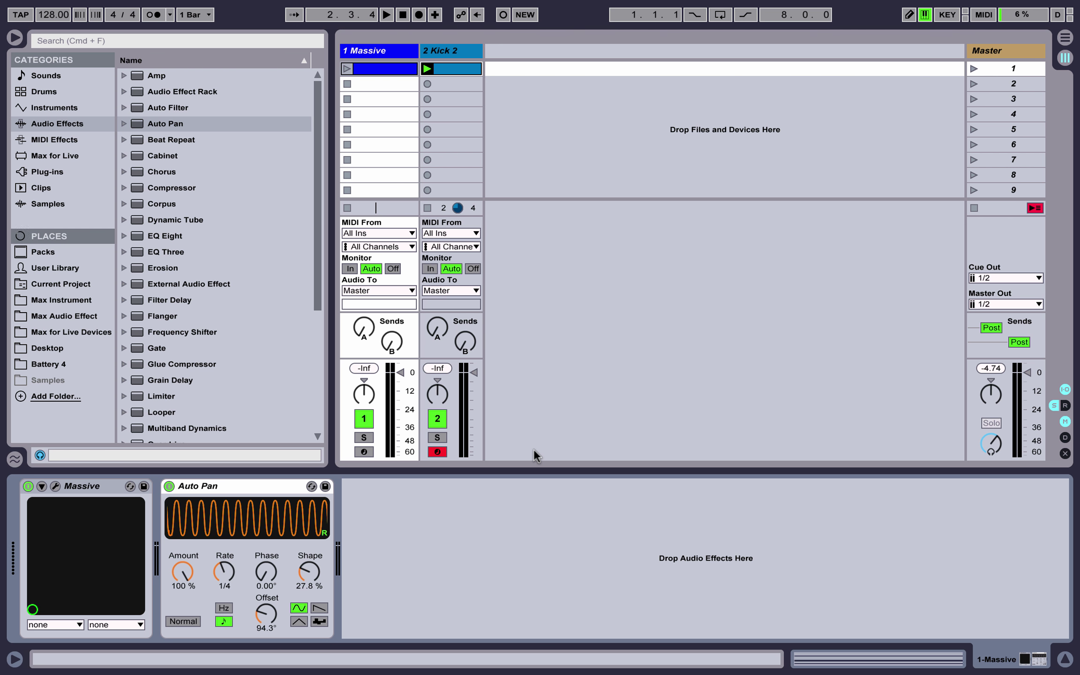
- Turn off the Auto Pan and add a Compressor after it on the Massive track
{"action": "left_click", "coordinate": [170, 486]}
{"action": "left_click_drag", "start_coordinate": [161, 186], "coordinate": [364, 488]}
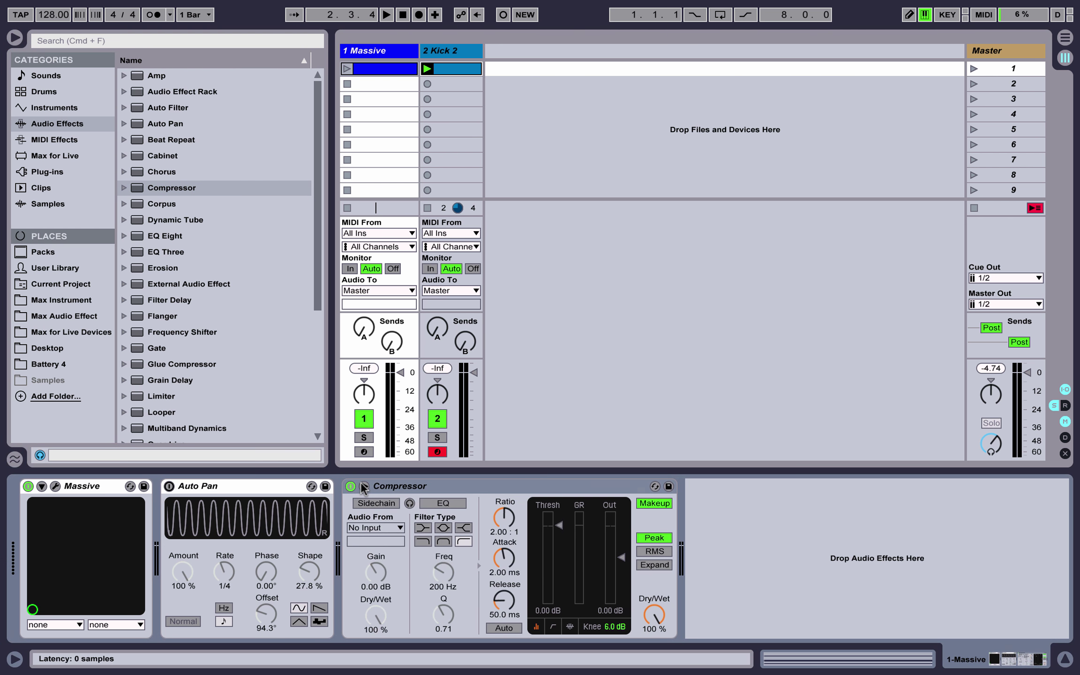
- Enable the Compressor's sidechain with audio from 2-Kick 2 and turn on its sidechain EQ
{"action": "left_click", "coordinate": [389, 504]}
{"action": "left_click", "coordinate": [392, 528]}
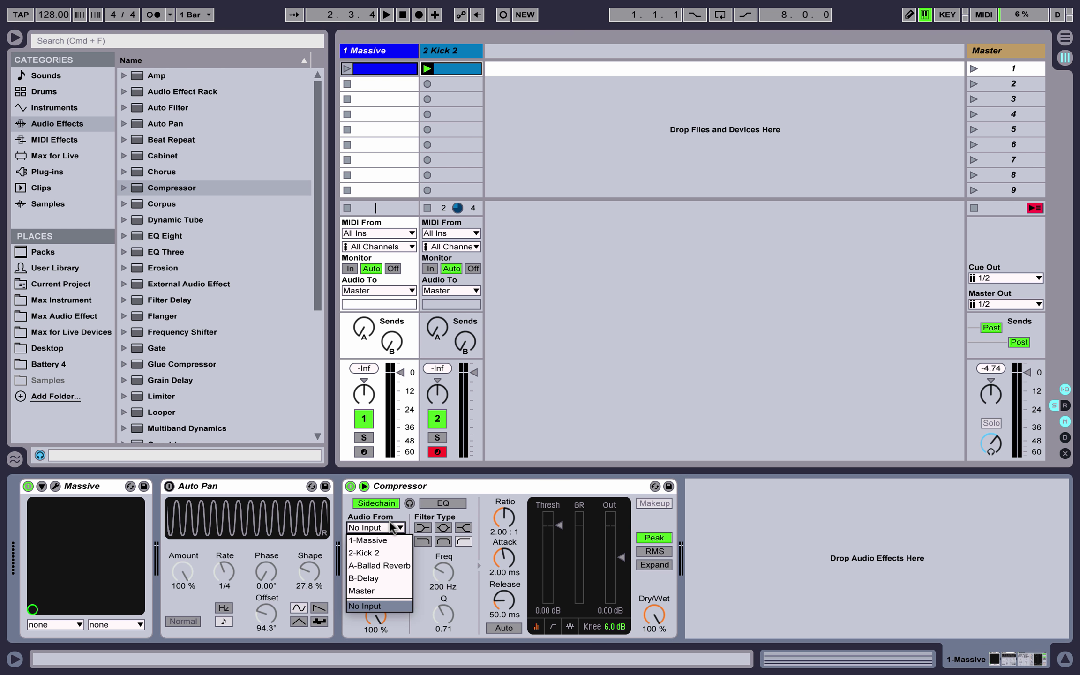
{"action": "left_click", "coordinate": [377, 553]}
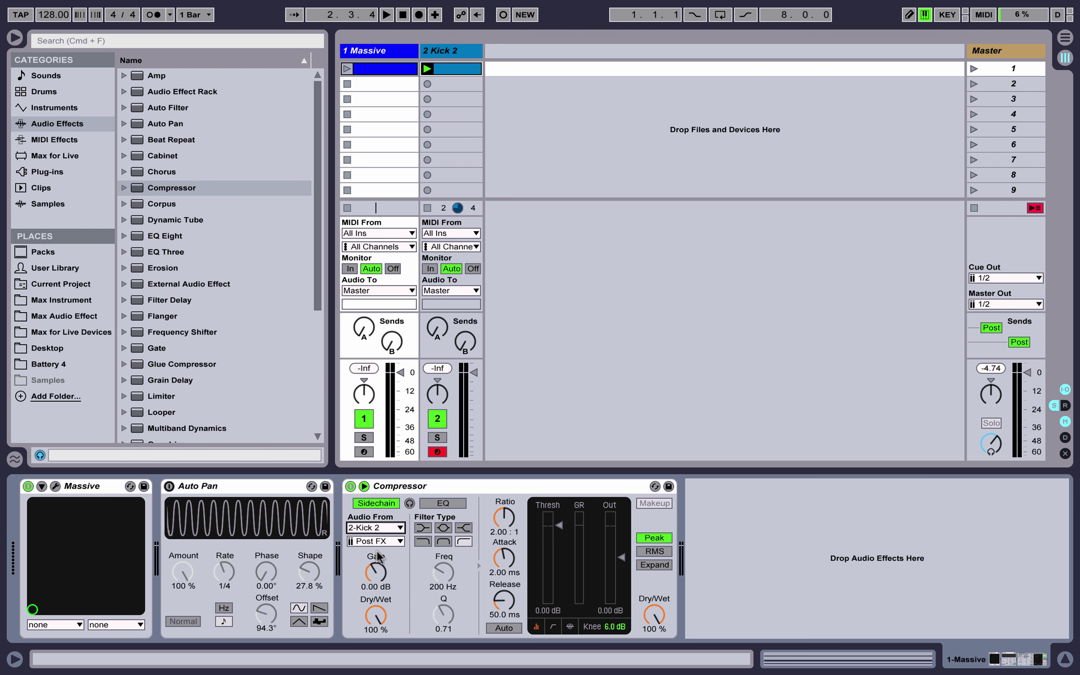
{"action": "left_click", "coordinate": [431, 500]}
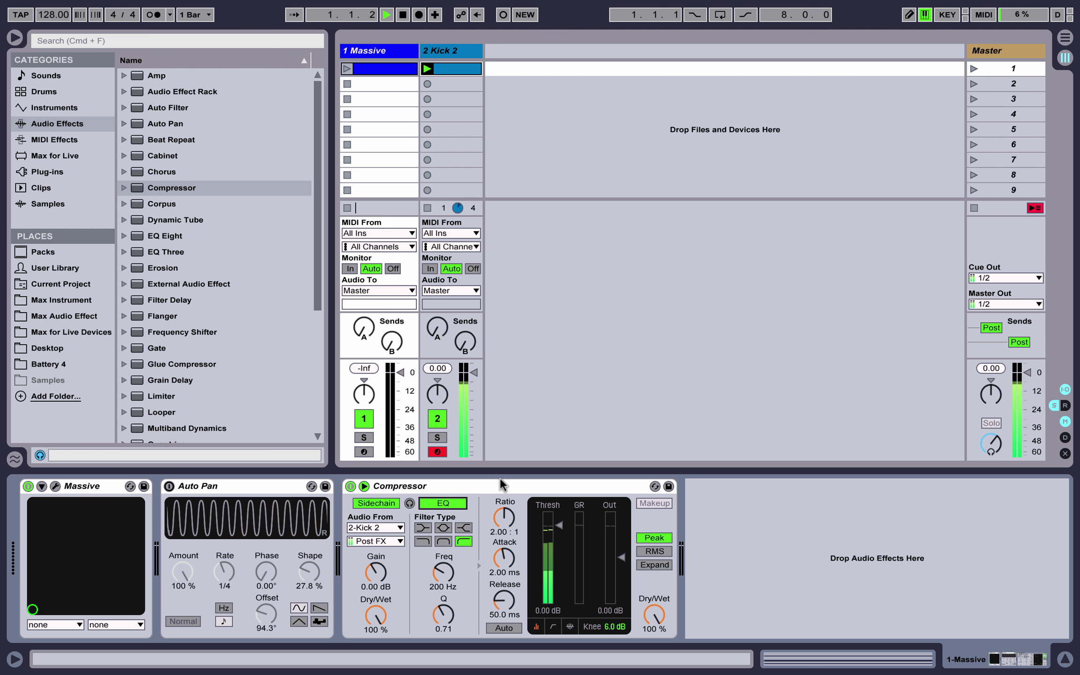
- Launch the Massive clip, lower the Compressor threshold to -inf dB, and set the ratio to 8.40:1 and the release to 98.7 ms
{"action": "left_click", "coordinate": [347, 69]}
{"action": "left_click_drag", "start_coordinate": [560, 526], "coordinate": [559, 594]}
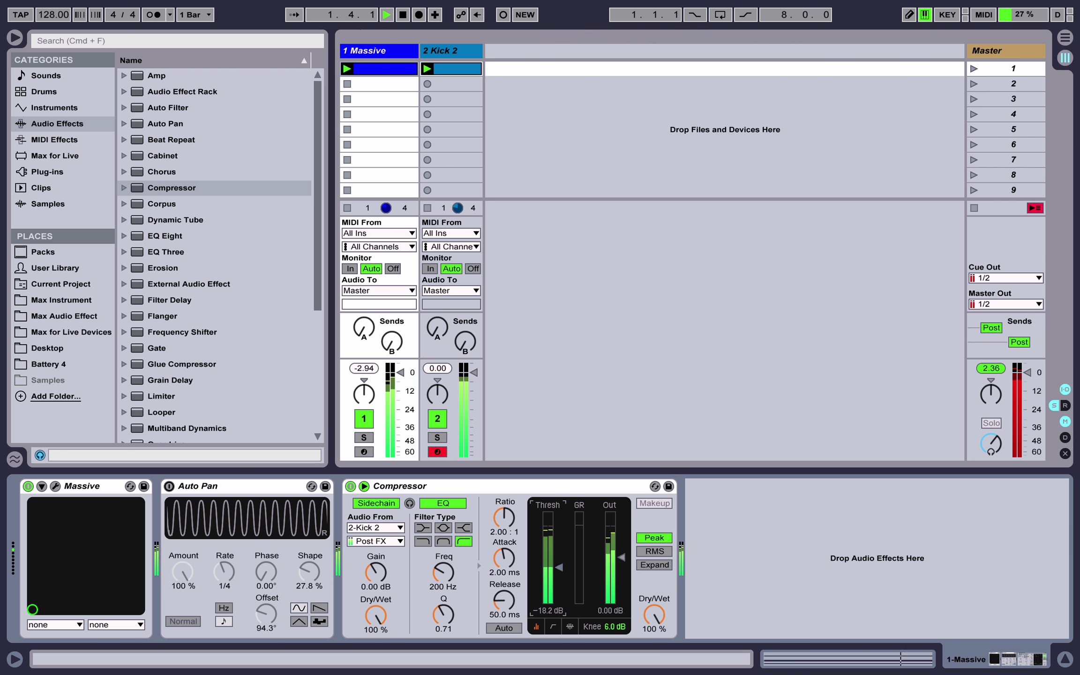
{"action": "mouse_move", "coordinate": [505, 518]}
{"action": "left_mouse_down"}
{"action": "mouse_move", "coordinate": [505, 488]}
{"action": "mouse_move", "coordinate": [504, 509]}
{"action": "left_mouse_up"}
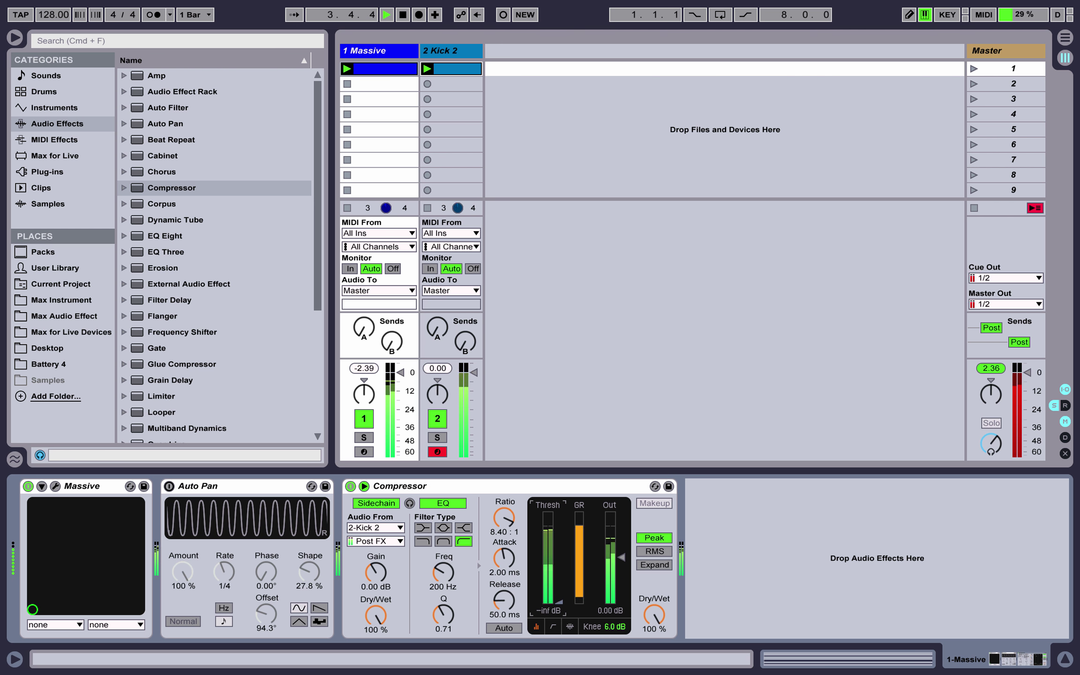
{"action": "left_click_drag", "start_coordinate": [559, 594], "coordinate": [504, 570]}
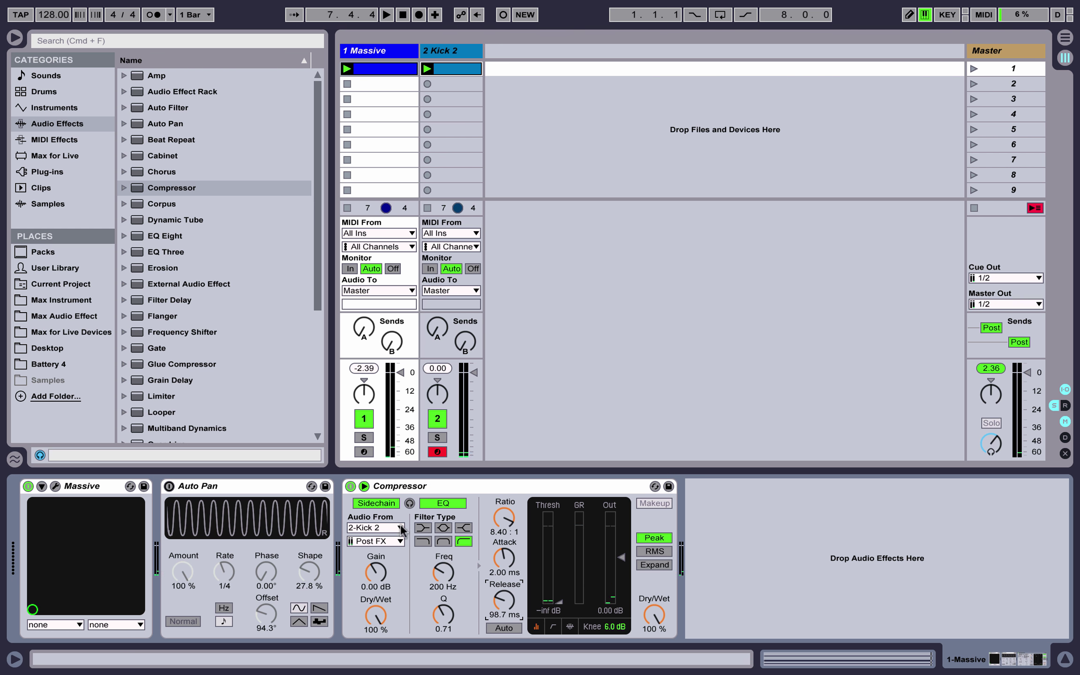
- Try to freeze the Massive track
{"action": "left_click", "coordinate": [374, 54]}
{"action": "right_click", "coordinate": [371, 51]}
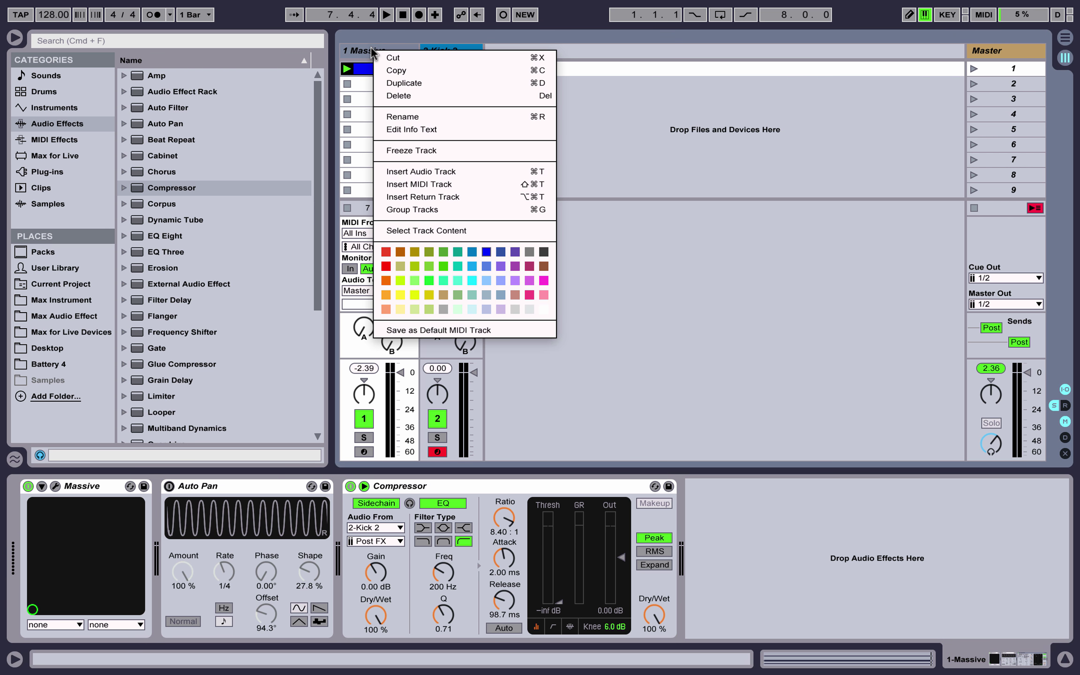
{"action": "left_click", "coordinate": [399, 150]}
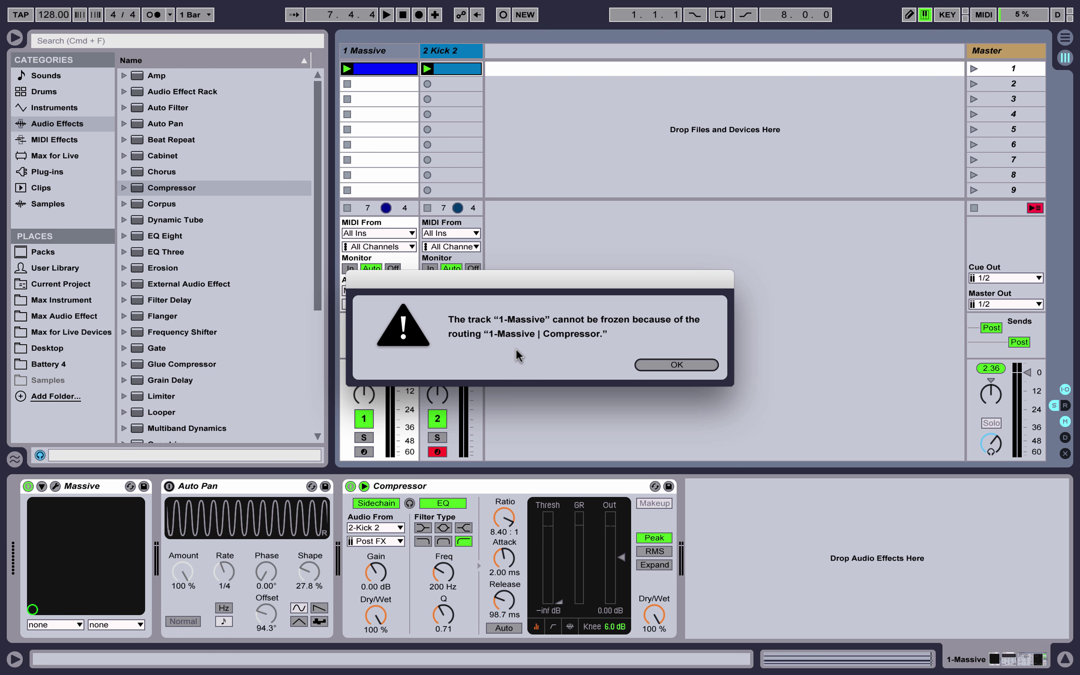
{"action": "left_click", "coordinate": [657, 370]}
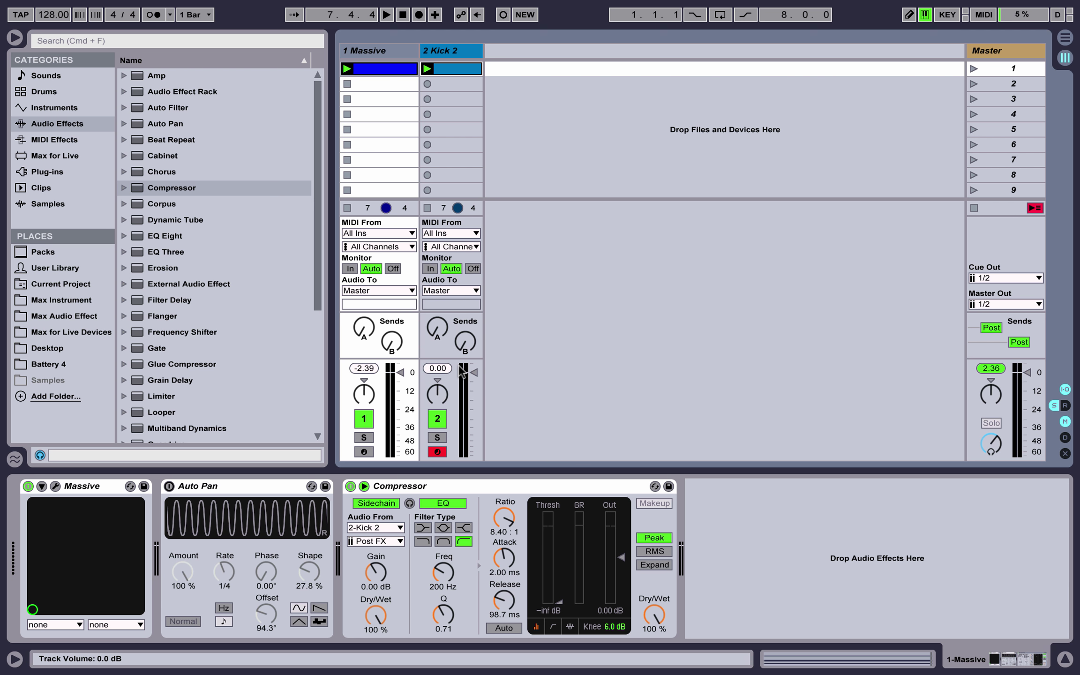
- Add an audio track after Kick 2 with its input from 1-Massive and monitoring off, and arm it for recording
{"action": "left_click", "coordinate": [446, 52]}
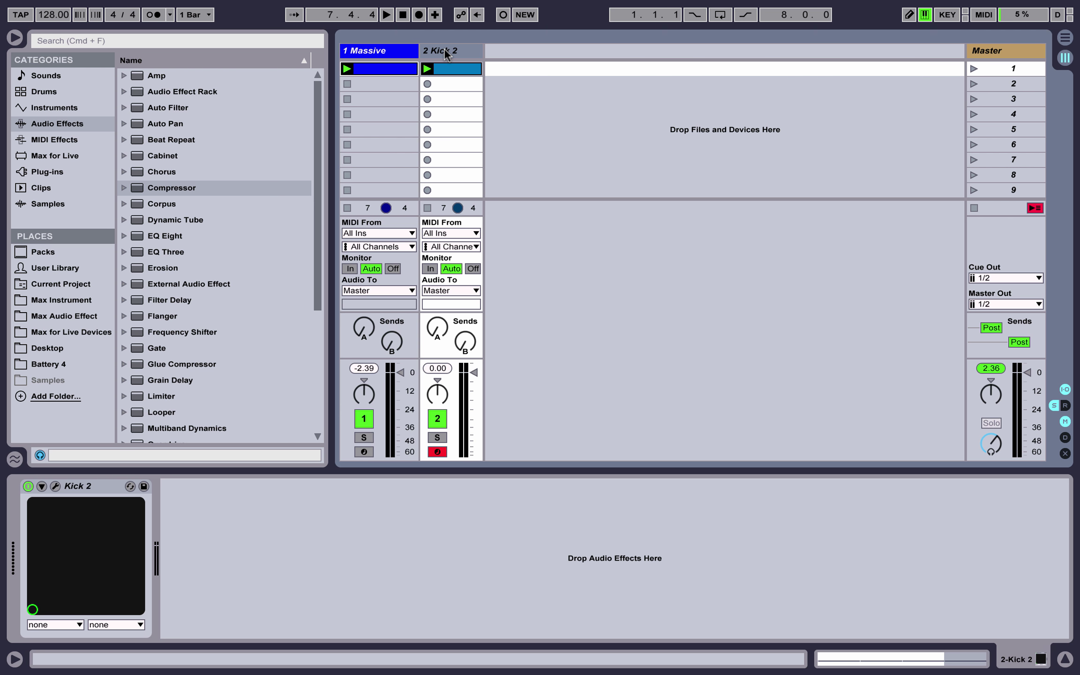
{"action": "key", "text": "super+t"}
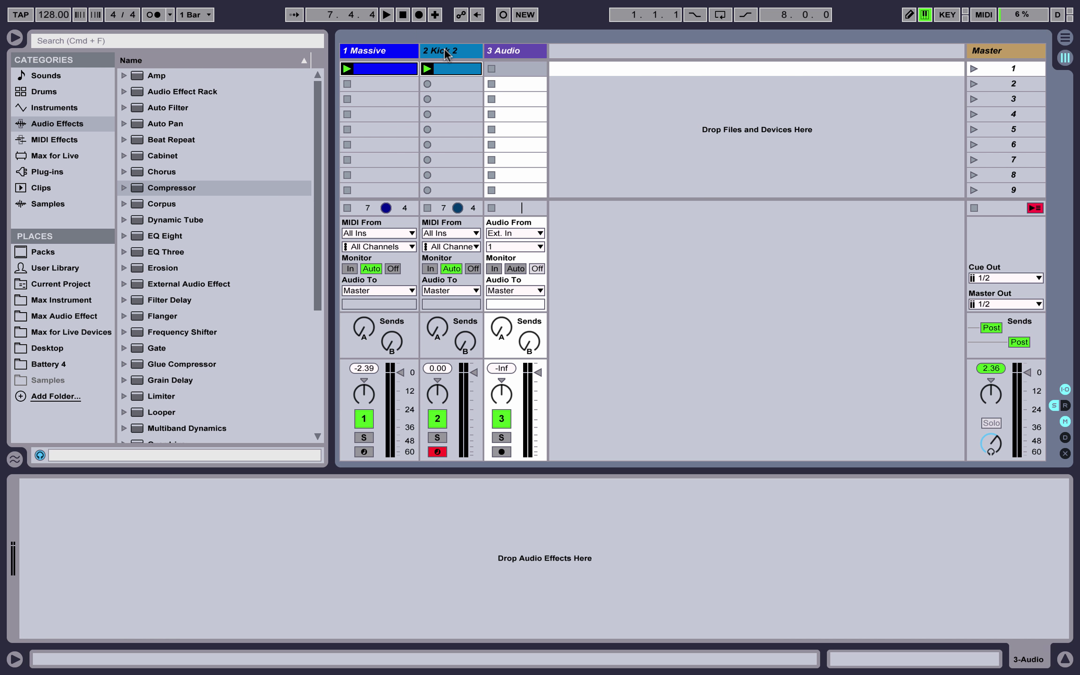
{"action": "left_click", "coordinate": [524, 234]}
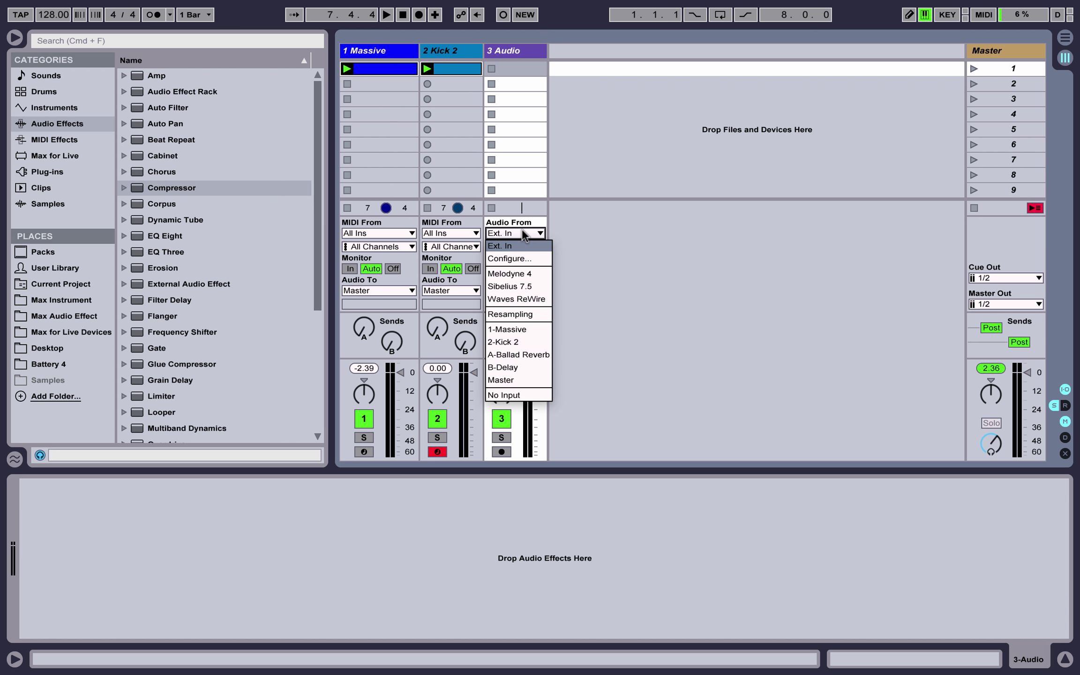
{"action": "left_click", "coordinate": [521, 330]}
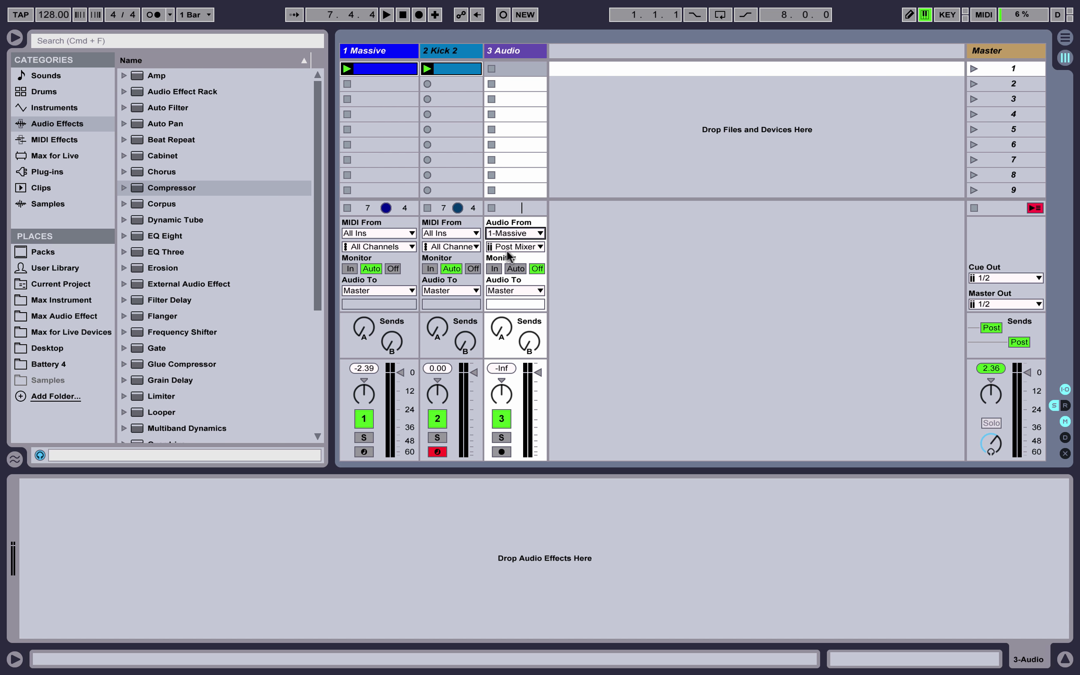
{"action": "left_click", "coordinate": [537, 270]}
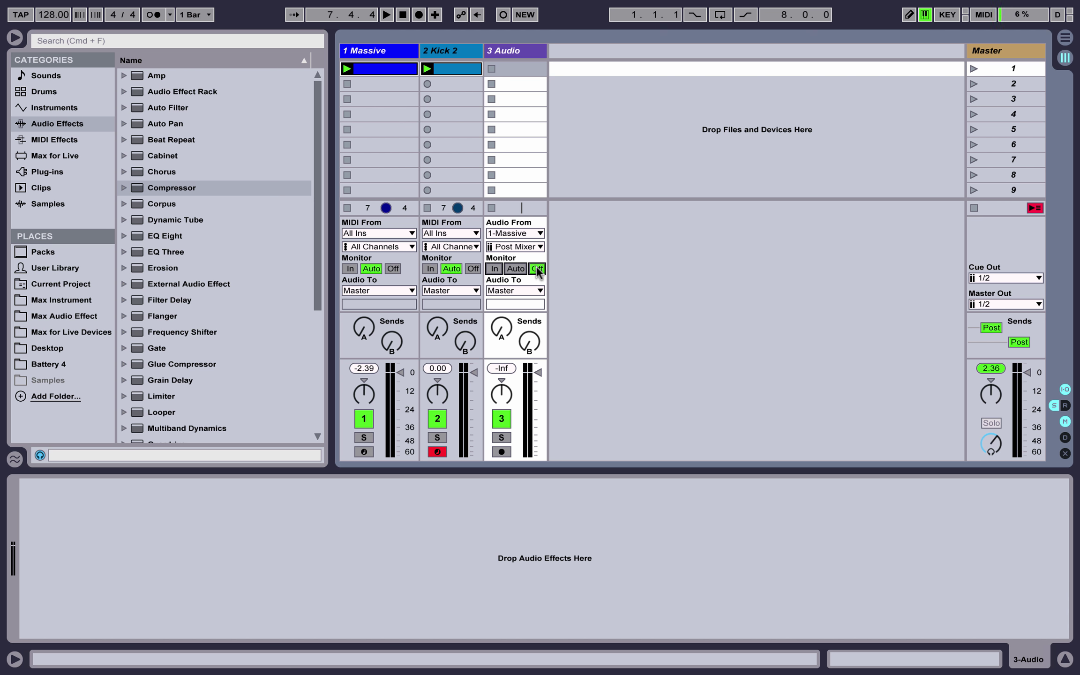
{"action": "left_click", "coordinate": [502, 452]}
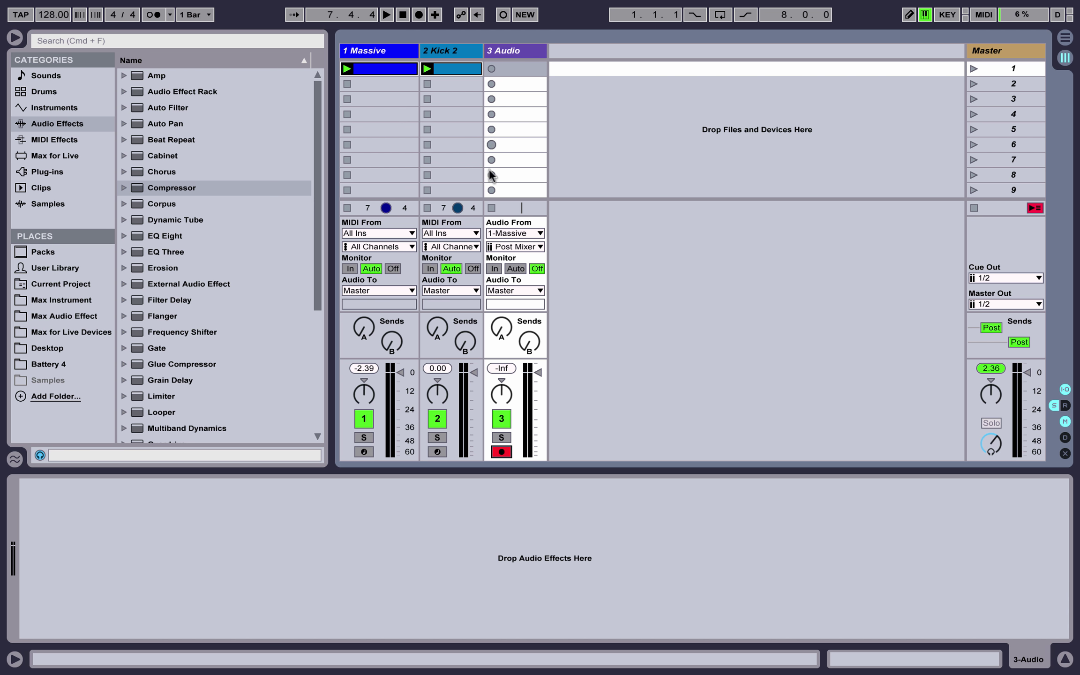
- Record the Massive output into the audio track's first slot and examine the clip's waveform in an enlarged clip view
{"action": "left_click", "coordinate": [495, 66]}
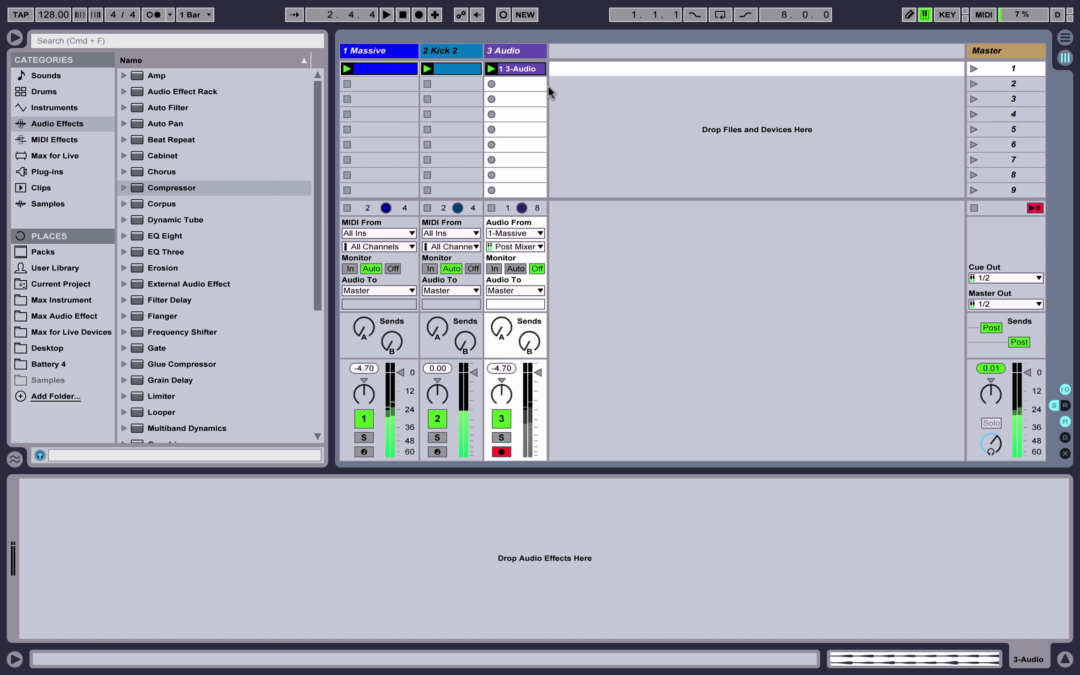
{"action": "left_click", "coordinate": [527, 65]}
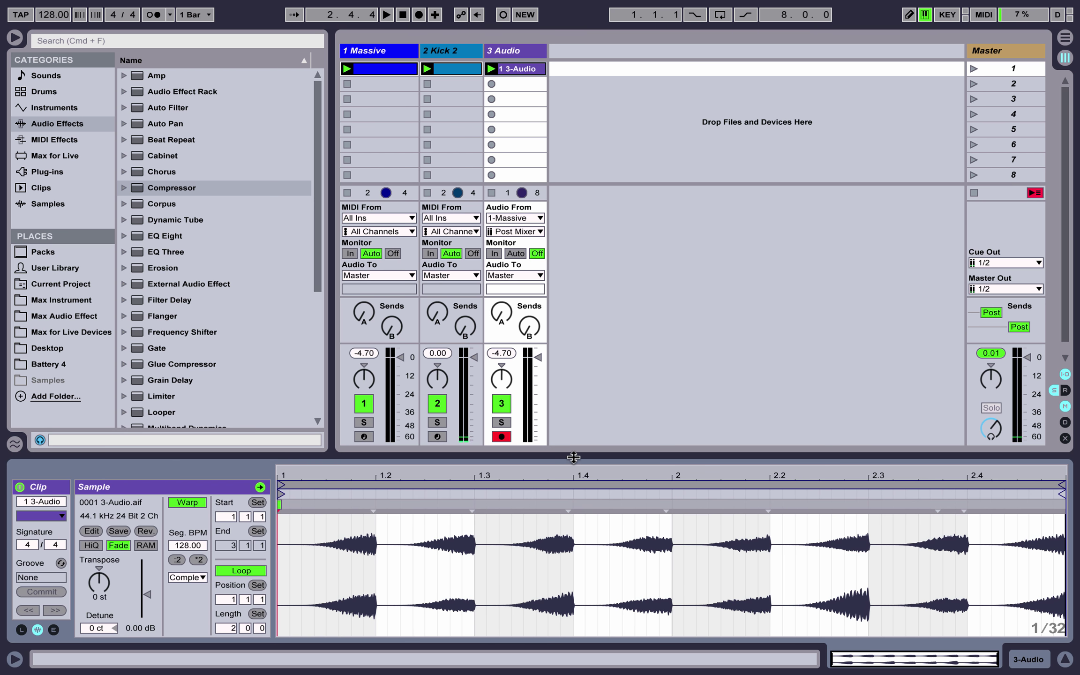
{"action": "left_click_drag", "start_coordinate": [573, 466], "coordinate": [577, 334]}
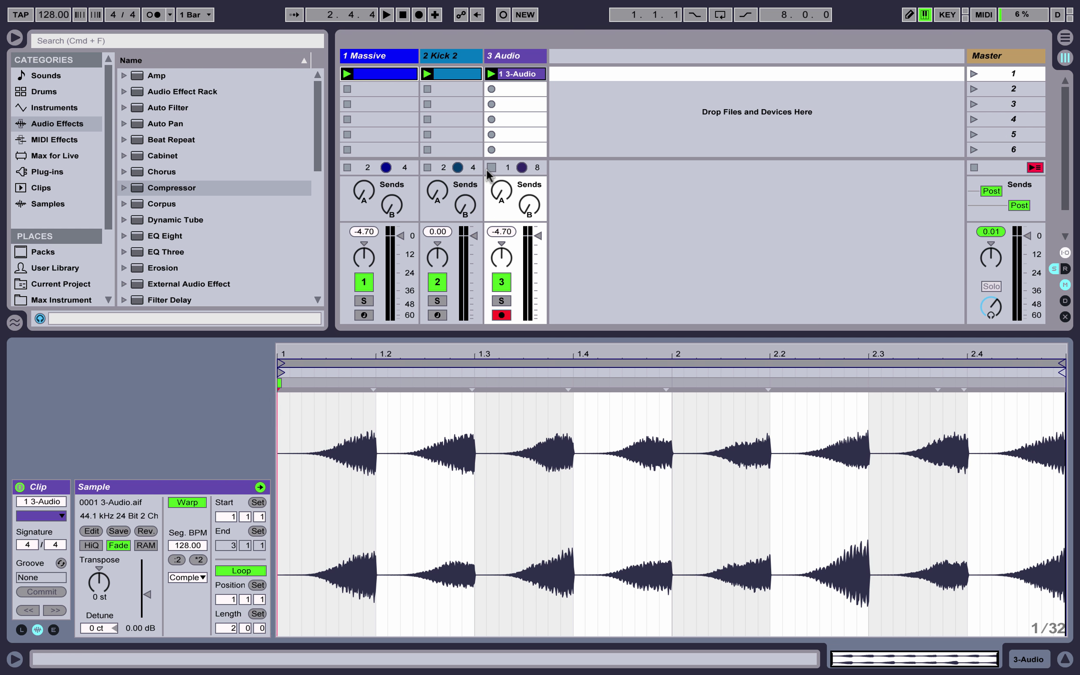
- Delete the recorded clip and the extra audio track
{"action": "key", "text": "Delete"}
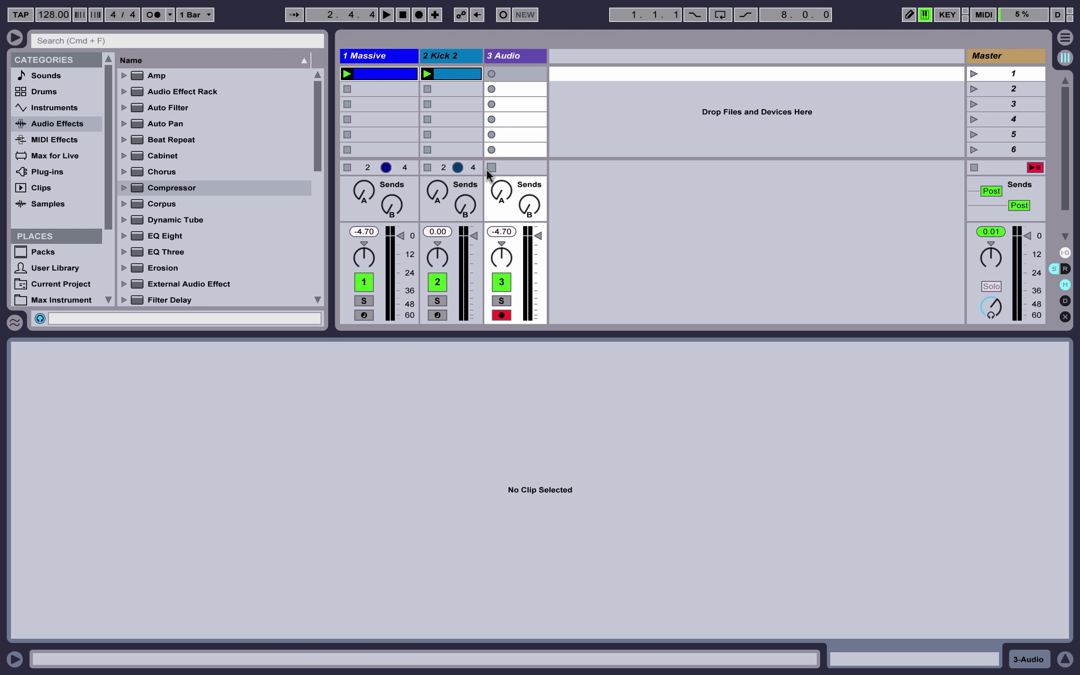
{"action": "key", "text": "super+BackSpace"}
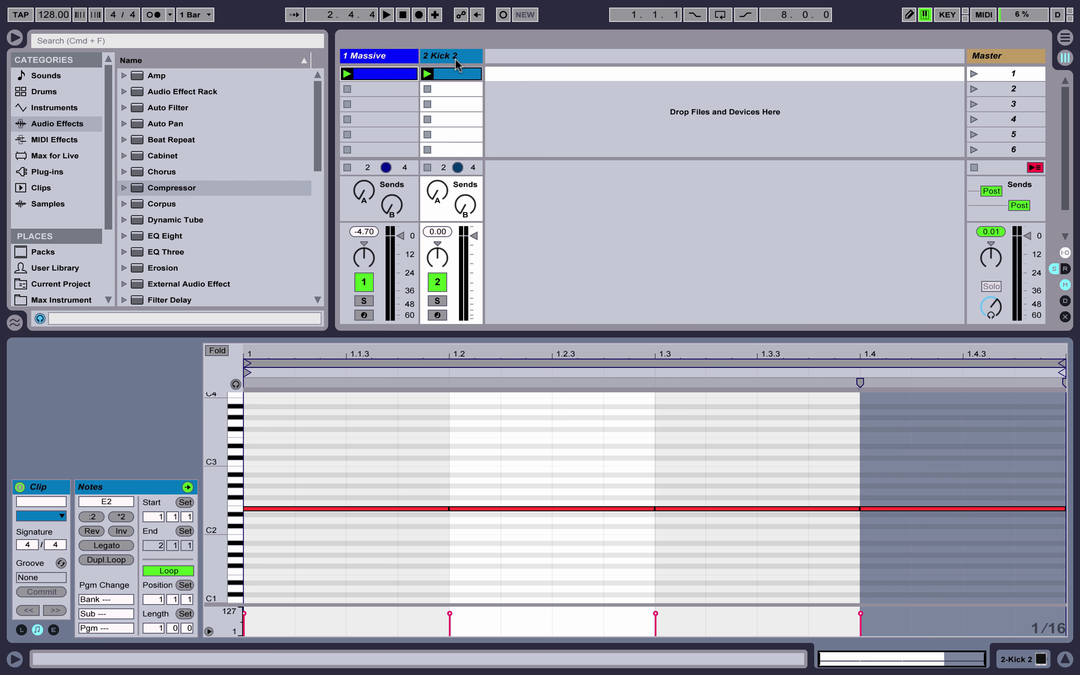
- Turn off the Compressor and turn the Auto Pan back on for the Massive track
{"action": "left_click", "coordinate": [365, 56]}
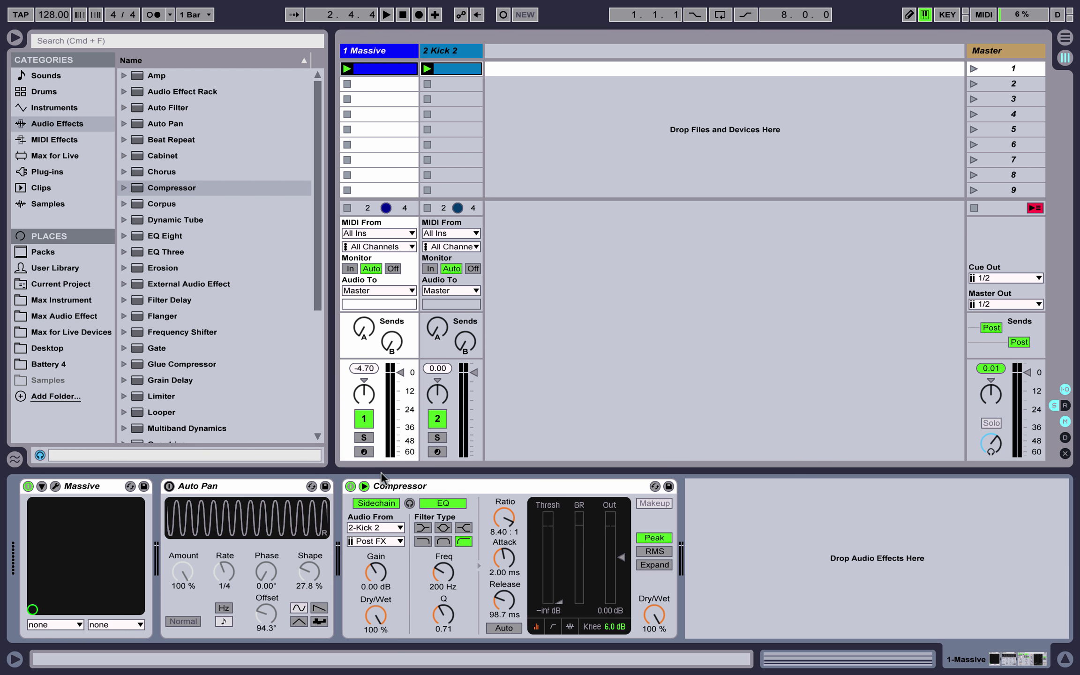
{"action": "left_click", "coordinate": [350, 486]}
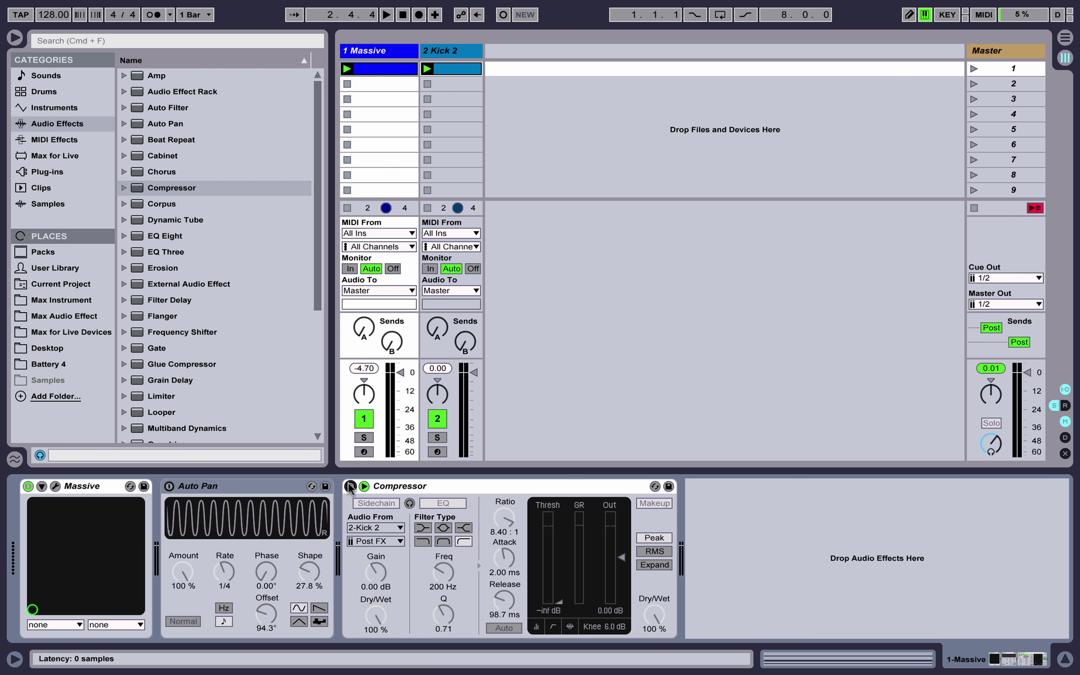
{"action": "left_click", "coordinate": [169, 487]}
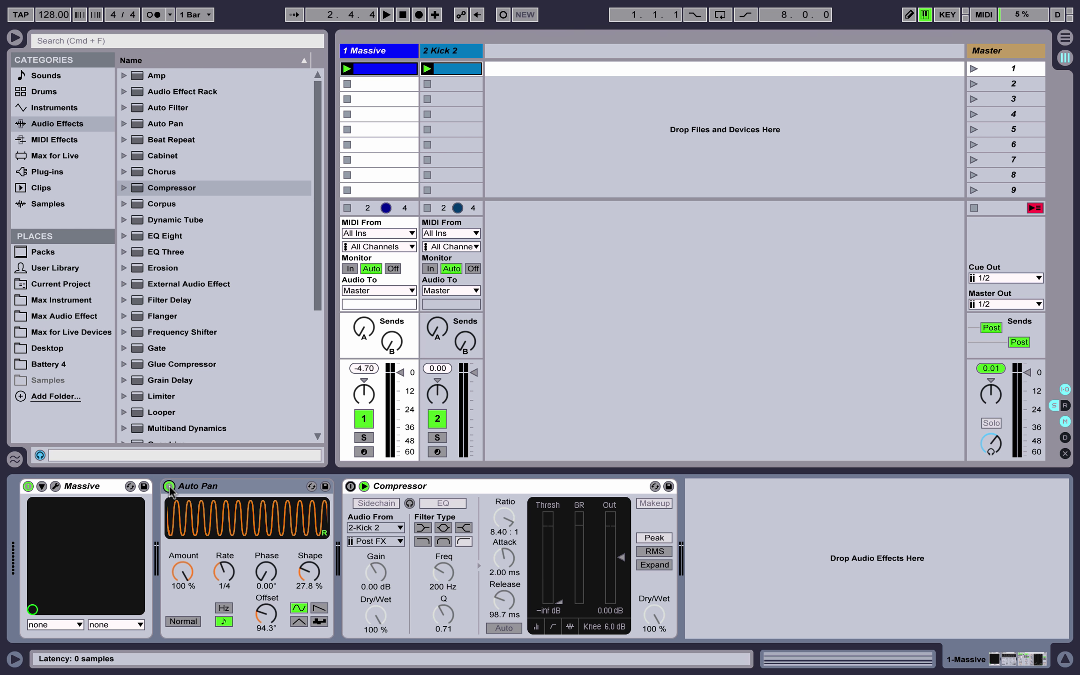
- Lower the Auto Pan Amount to 77.8 % while auditioning the loop
{"action": "key", "text": "space"}
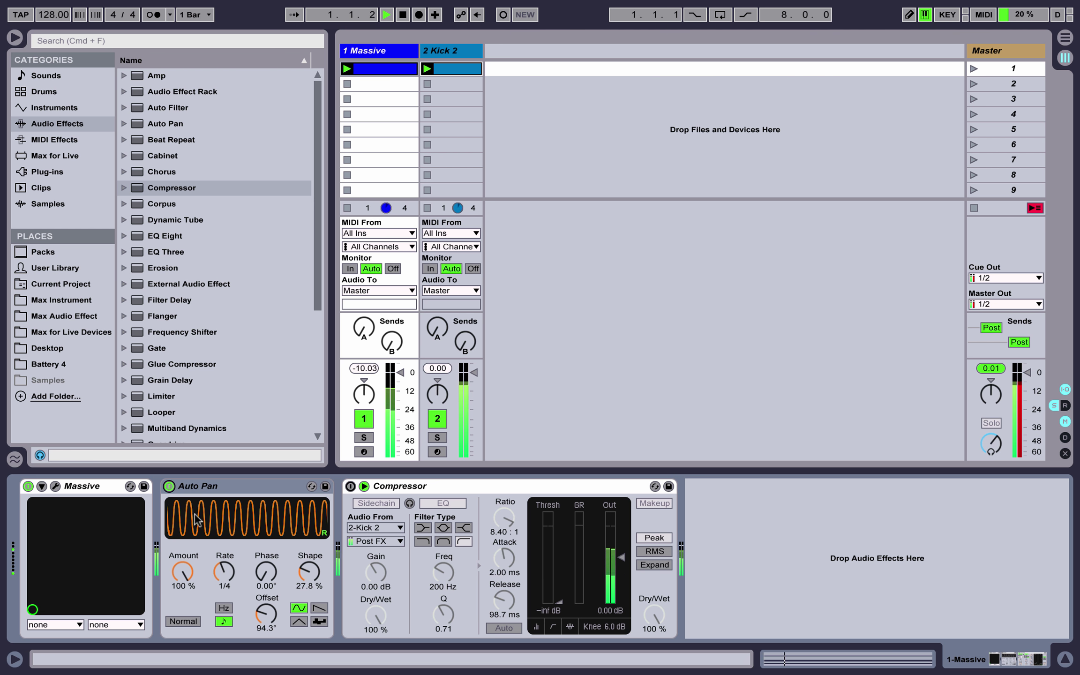
{"action": "mouse_move", "coordinate": [190, 571]}
{"action": "left_mouse_down"}
{"action": "mouse_move", "coordinate": [190, 590]}
{"action": "mouse_move", "coordinate": [183, 568]}
{"action": "left_mouse_up"}
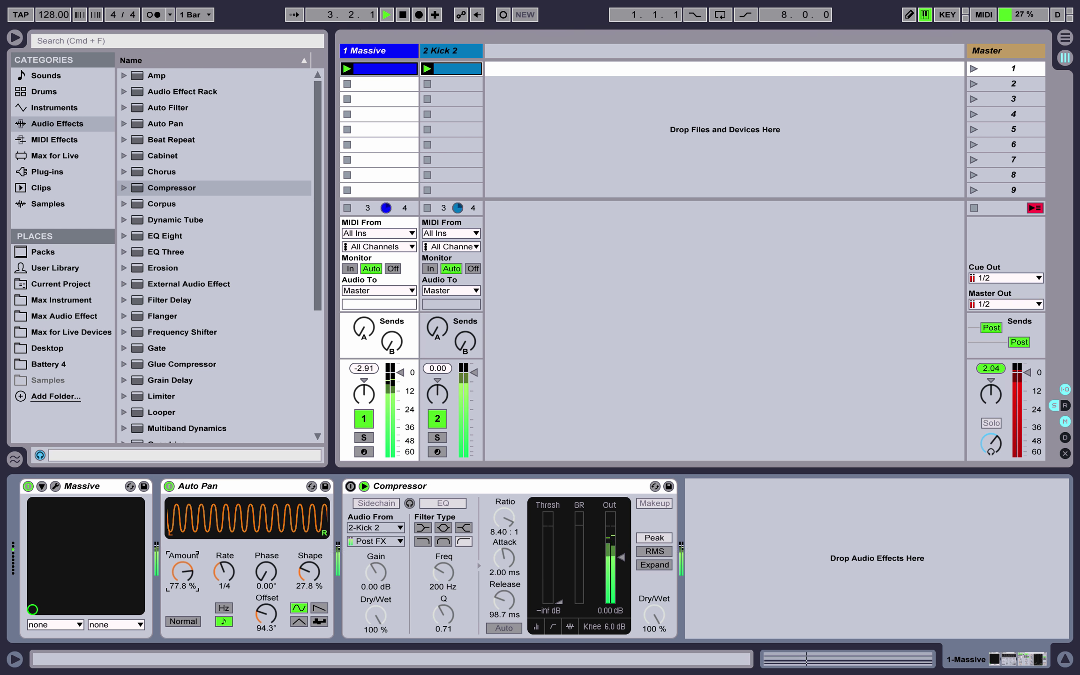
{"action": "key", "text": "space"}
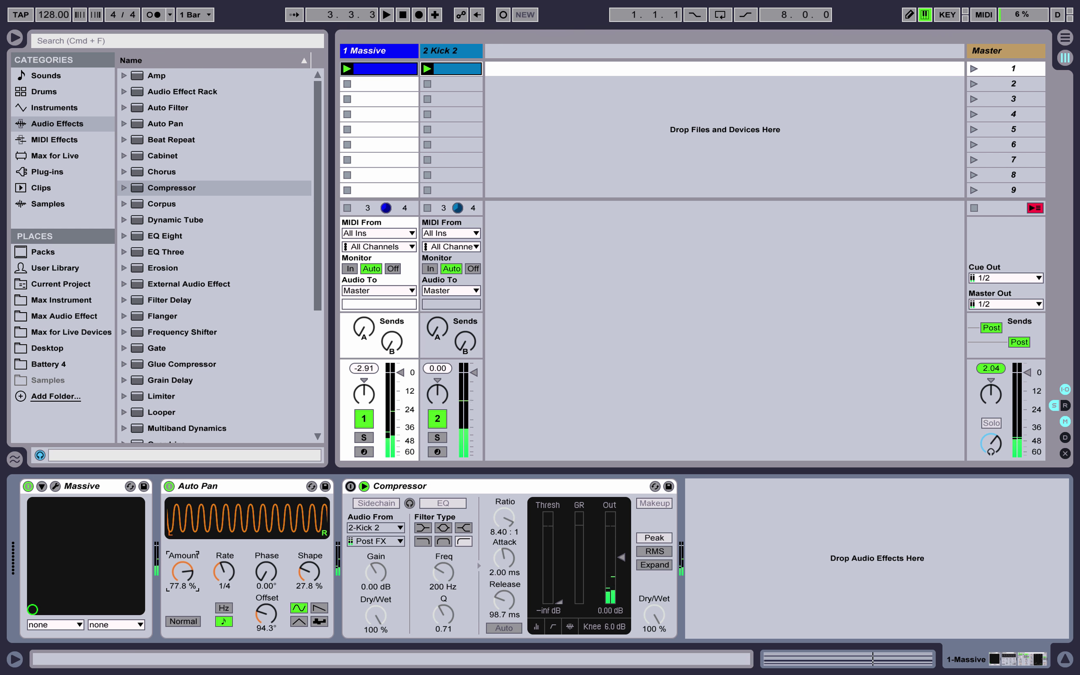
- Set the Auto Pan Phase to 51.4° and audition the loop
{"action": "left_click_drag", "start_coordinate": [266, 571], "coordinate": [265, 557]}
{"action": "key", "text": "space"}
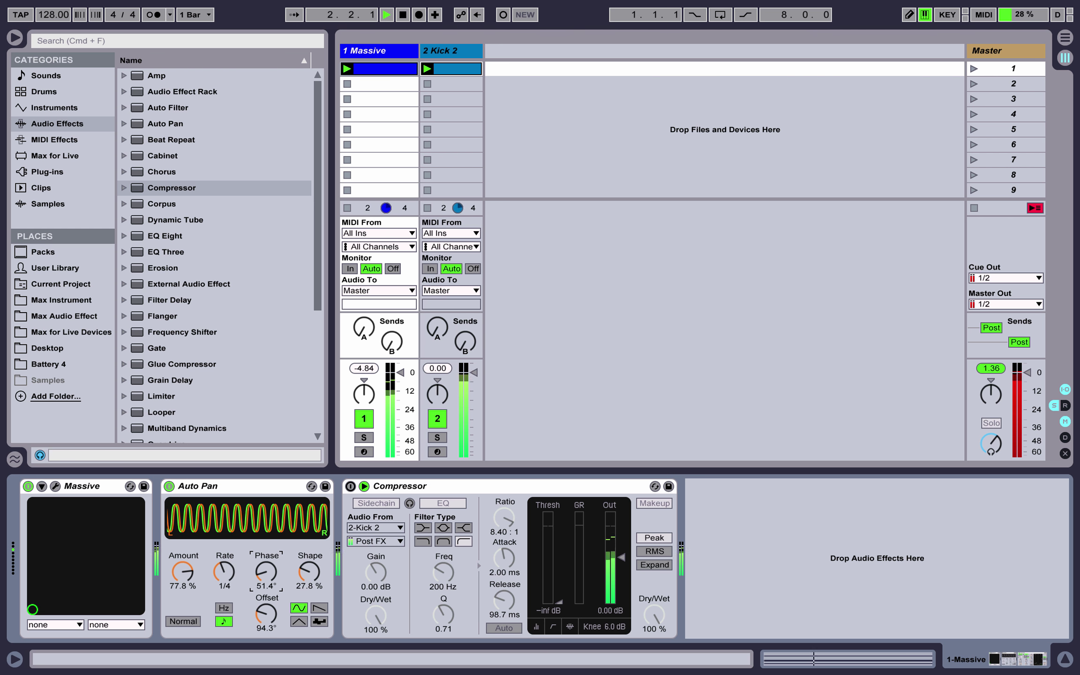
{"action": "key", "text": "space"}
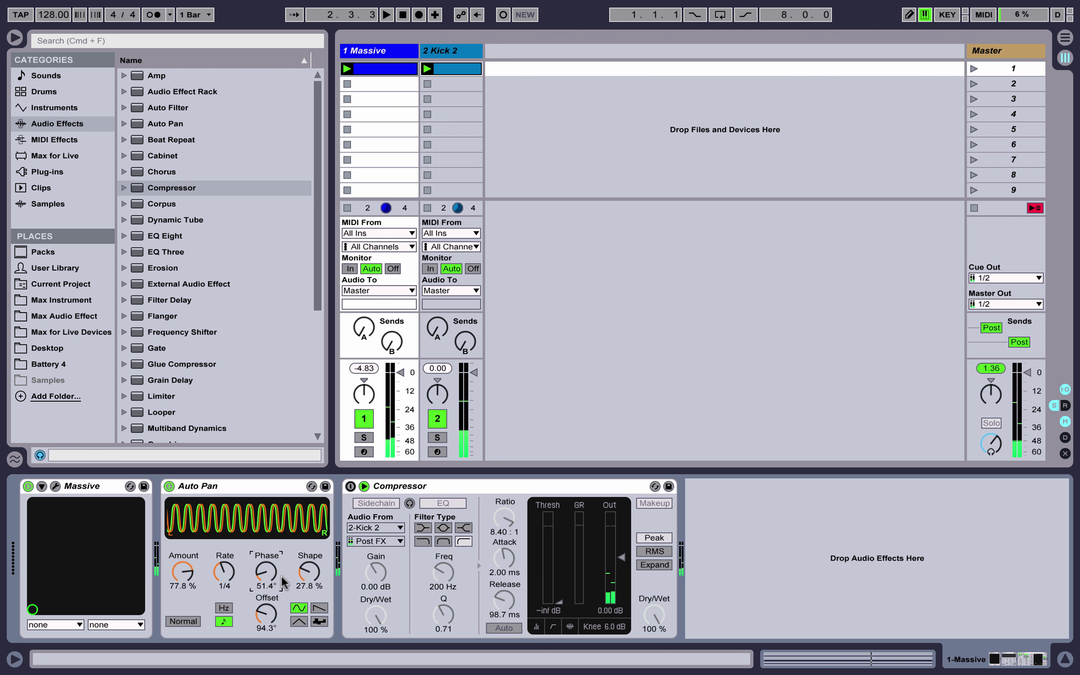
{"action": "key", "text": "space"}
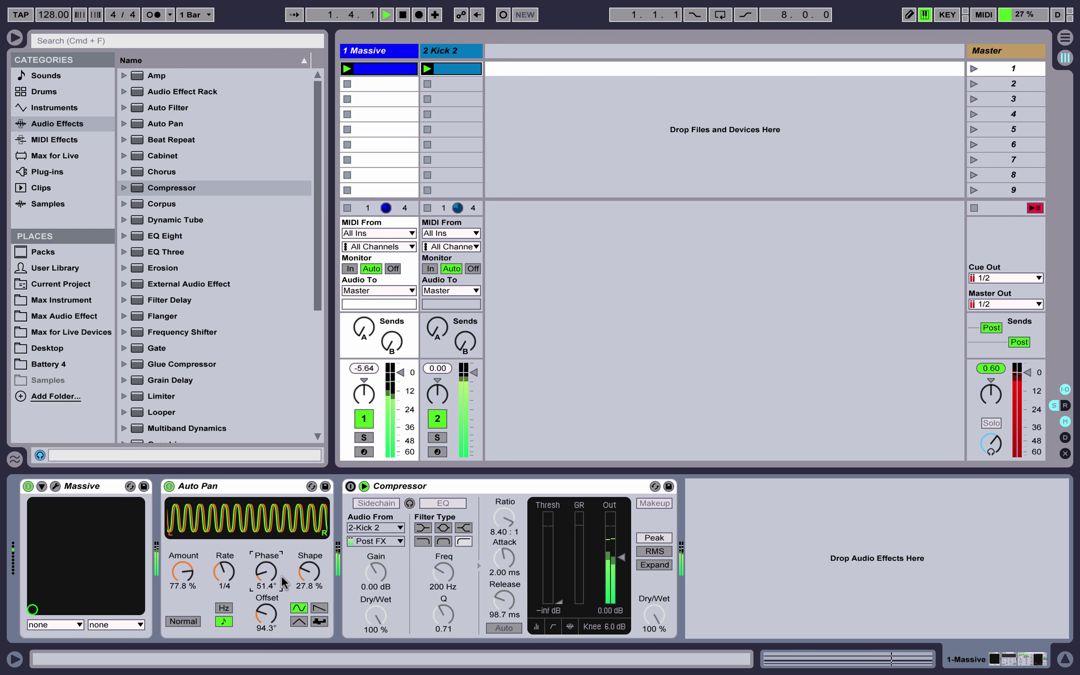
{"action": "key", "text": "space"}
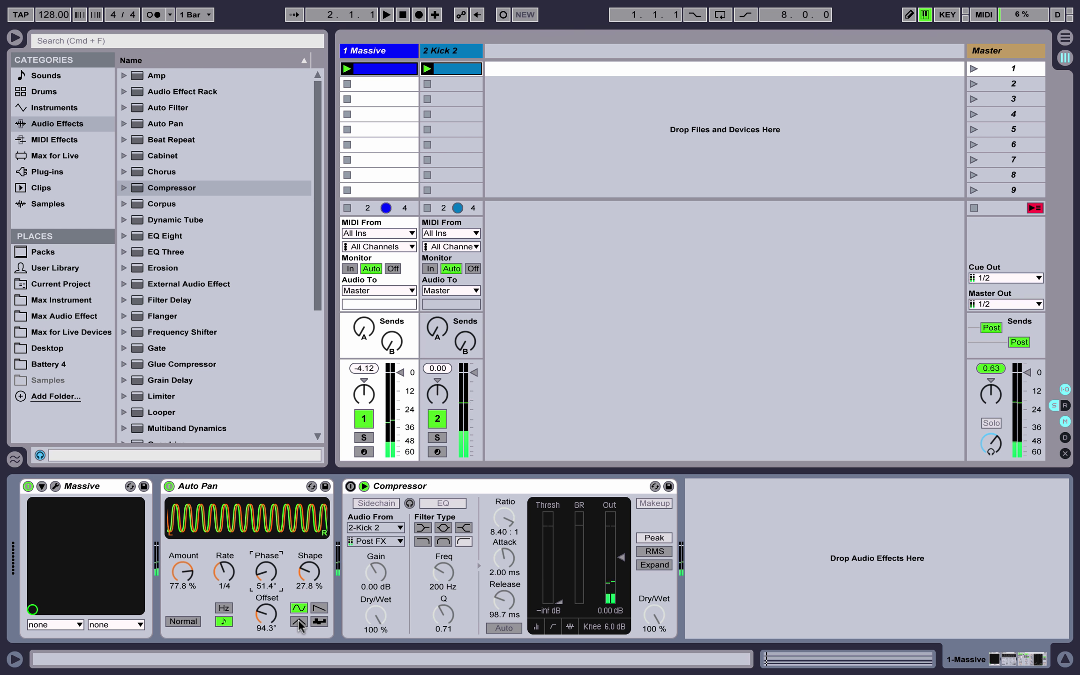
- Switch the Auto Pan to the triangle waveform with Amount 100 %, Phase 0° and Shape 33.3 % while auditioning the loop
{"action": "left_click", "coordinate": [300, 620]}
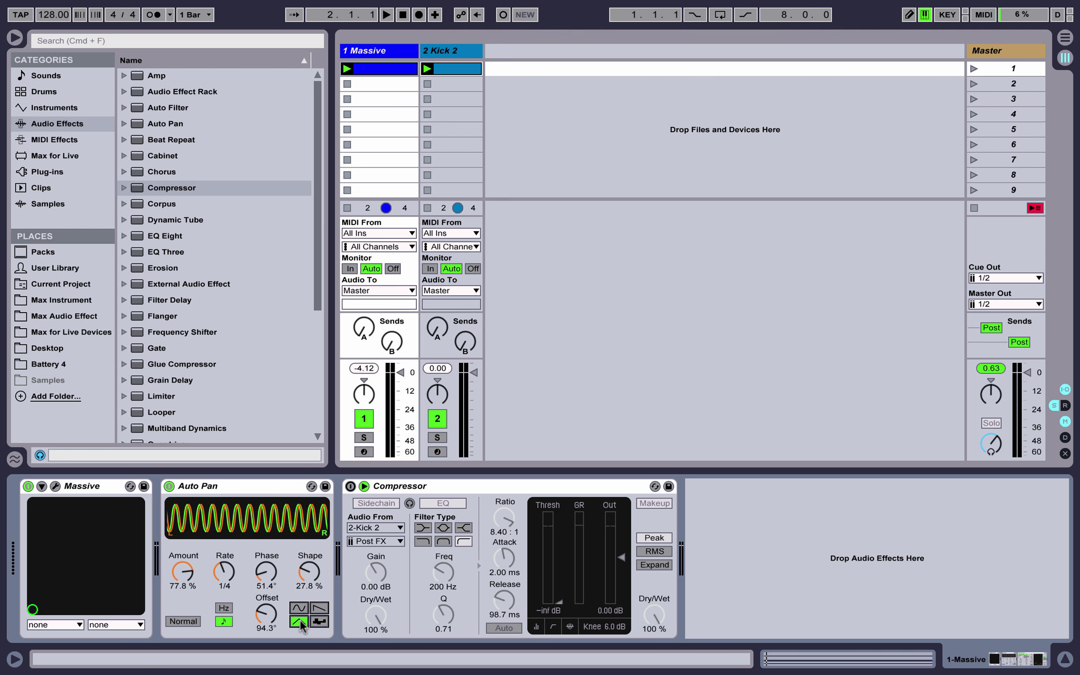
{"action": "key", "text": "space"}
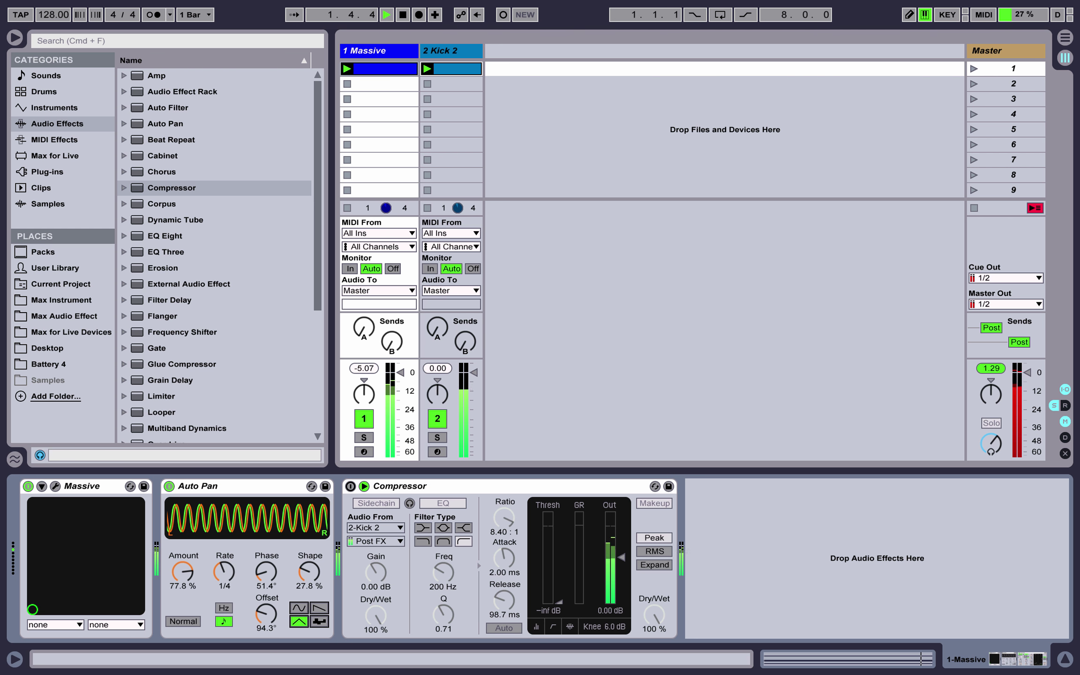
{"action": "left_click_drag", "start_coordinate": [176, 582], "coordinate": [176, 553]}
{"action": "left_click_drag", "start_coordinate": [265, 565], "coordinate": [264, 600]}
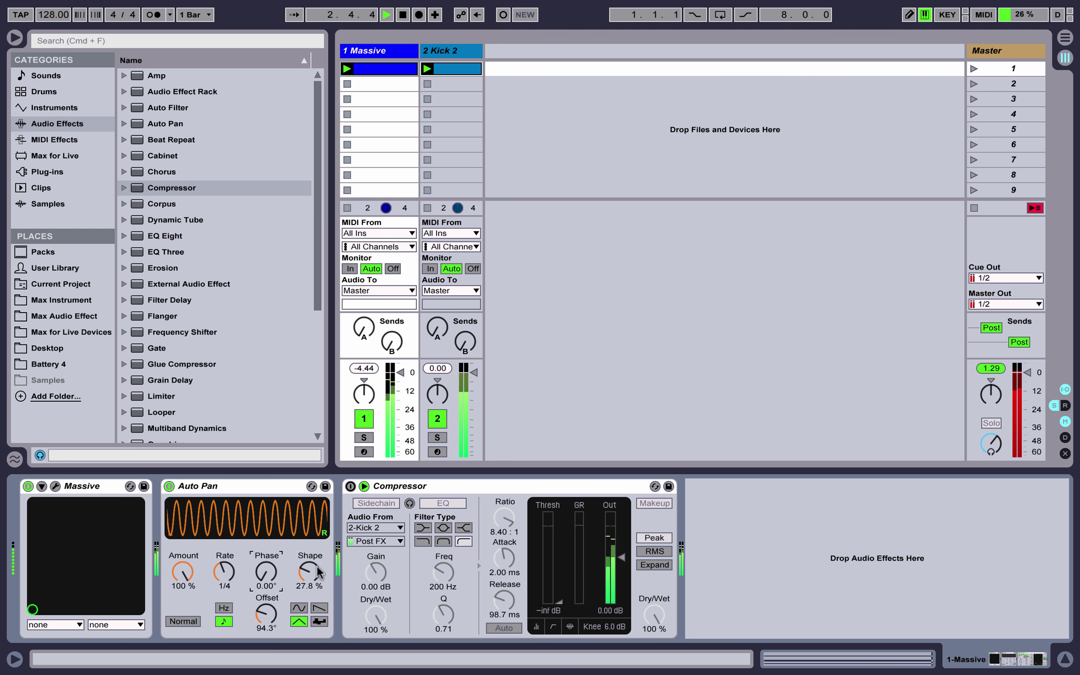
{"action": "left_click_drag", "start_coordinate": [318, 572], "coordinate": [318, 563]}
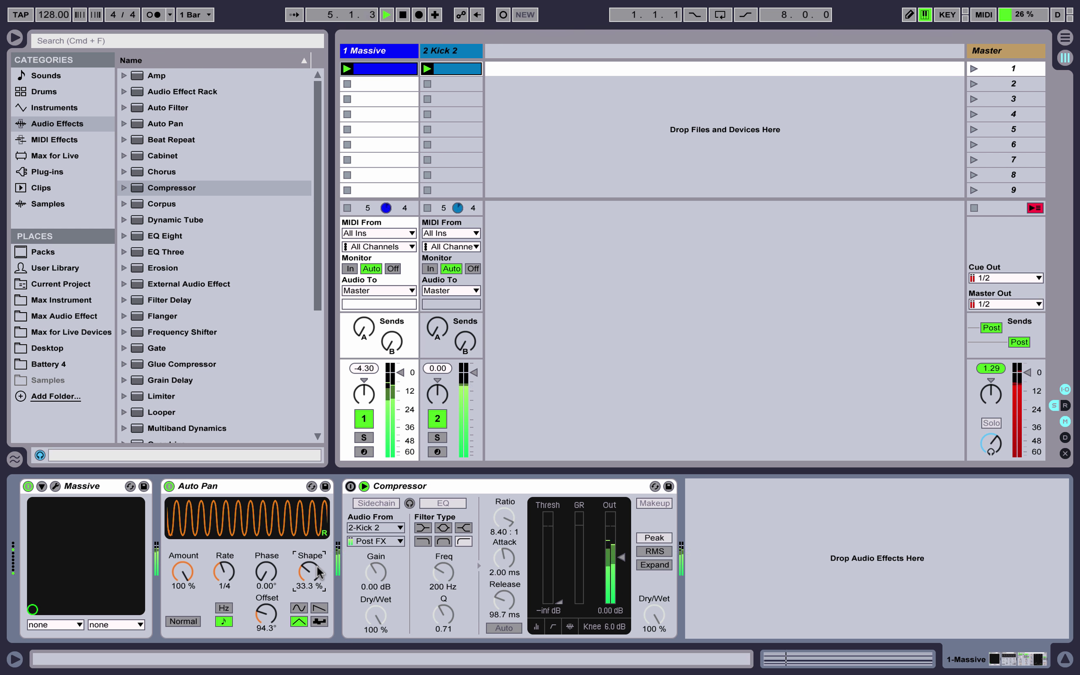
{"action": "key", "text": "space"}
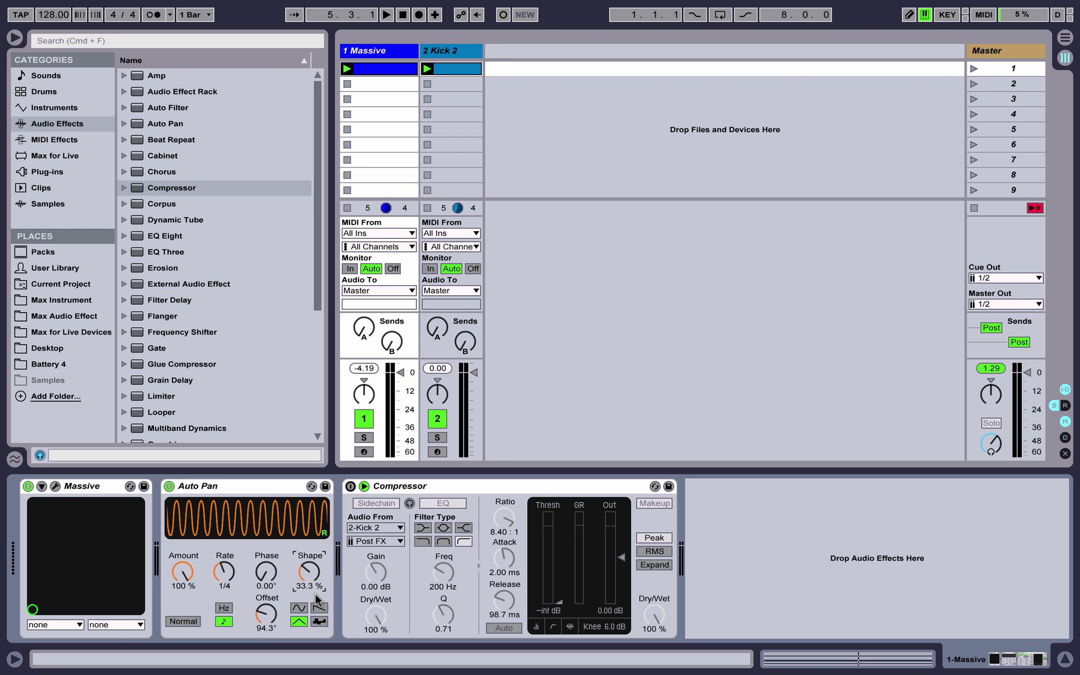
- Hide the Ableton Live window
{"action": "left_click", "coordinate": [234, 482]}
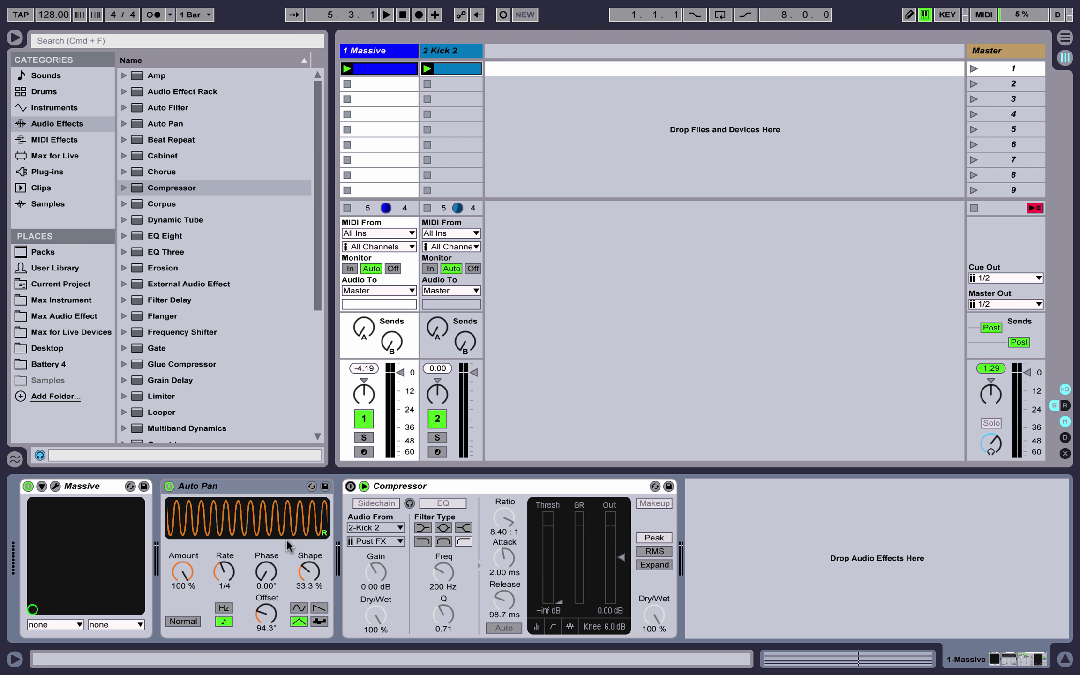
{"action": "key", "text": "super+h"}
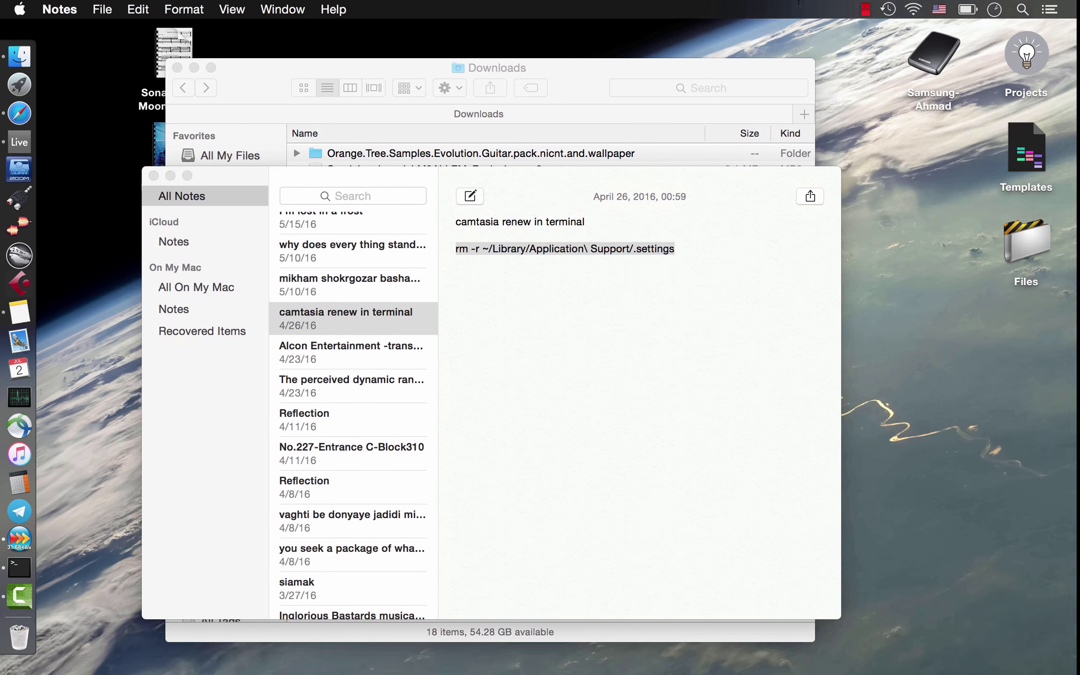